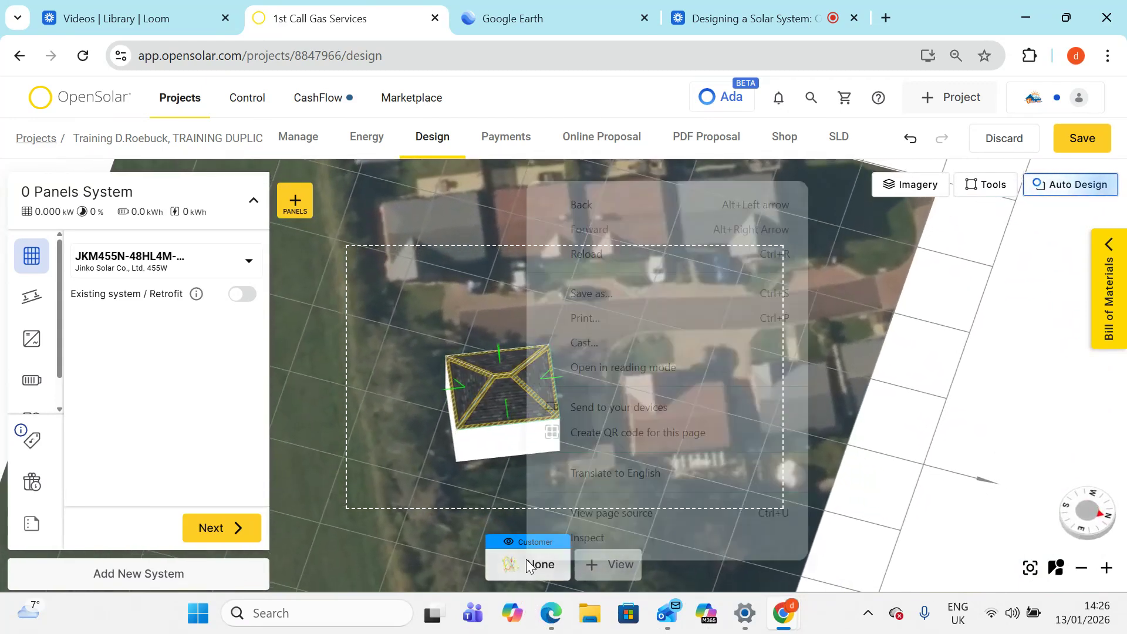
- Place six portrait panels on the front roof face, two in the upper row and four below
{"action": "left_click", "coordinate": [410, 492]}
{"action": "scroll", "coordinate": [505, 481], "scroll_direction": "up", "scroll_amount": 5}
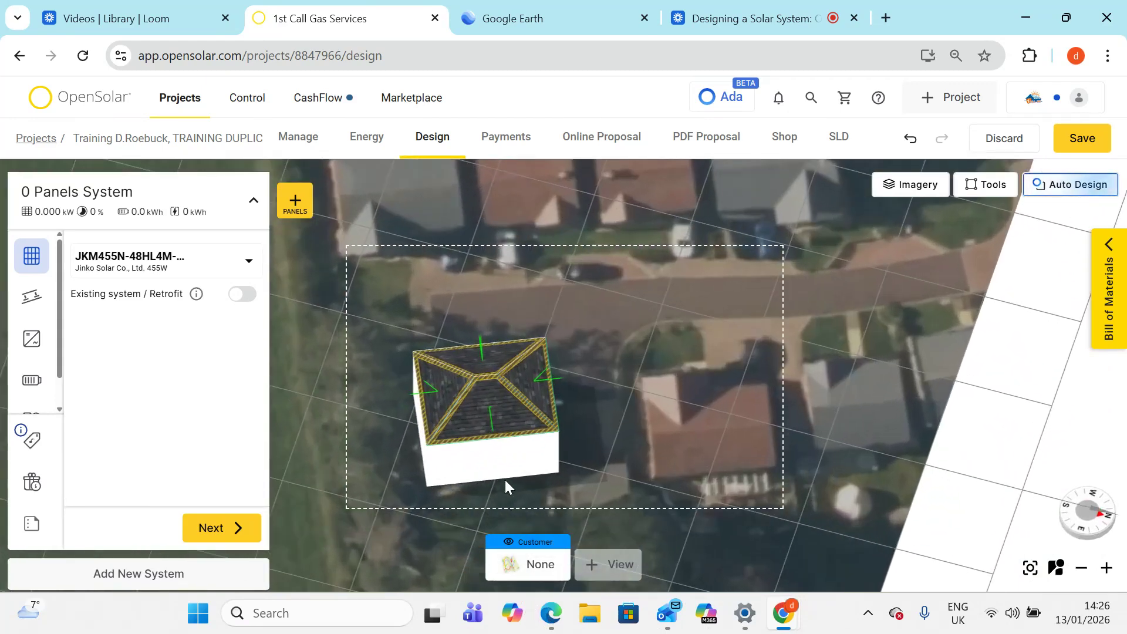
{"action": "left_click_drag", "start_coordinate": [455, 470], "coordinate": [548, 445]}
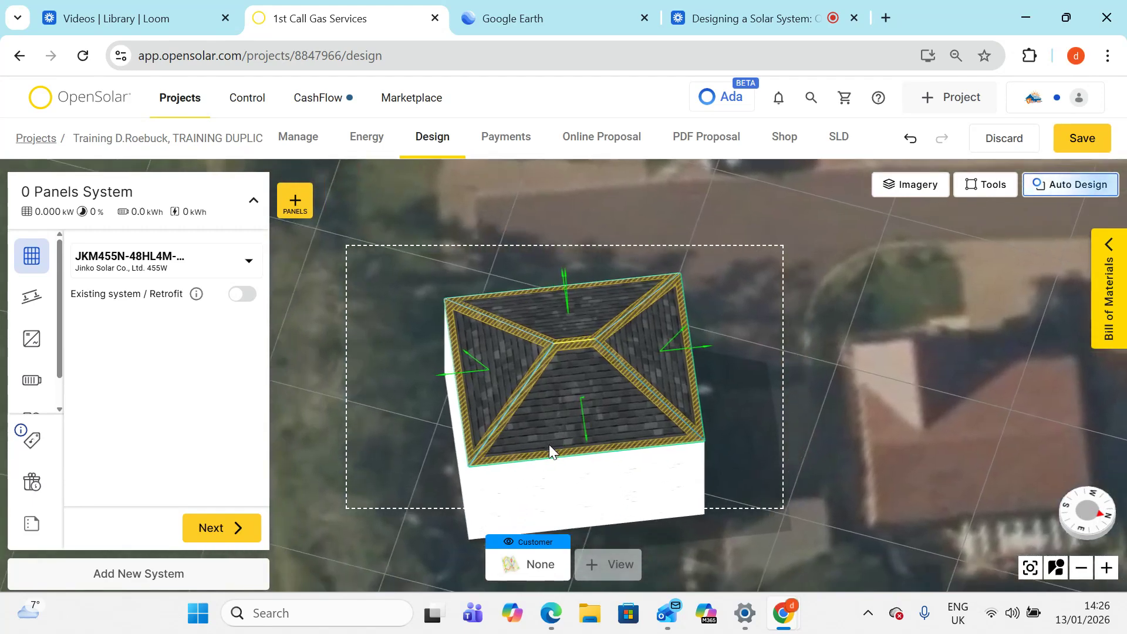
{"action": "left_click", "coordinate": [295, 201]}
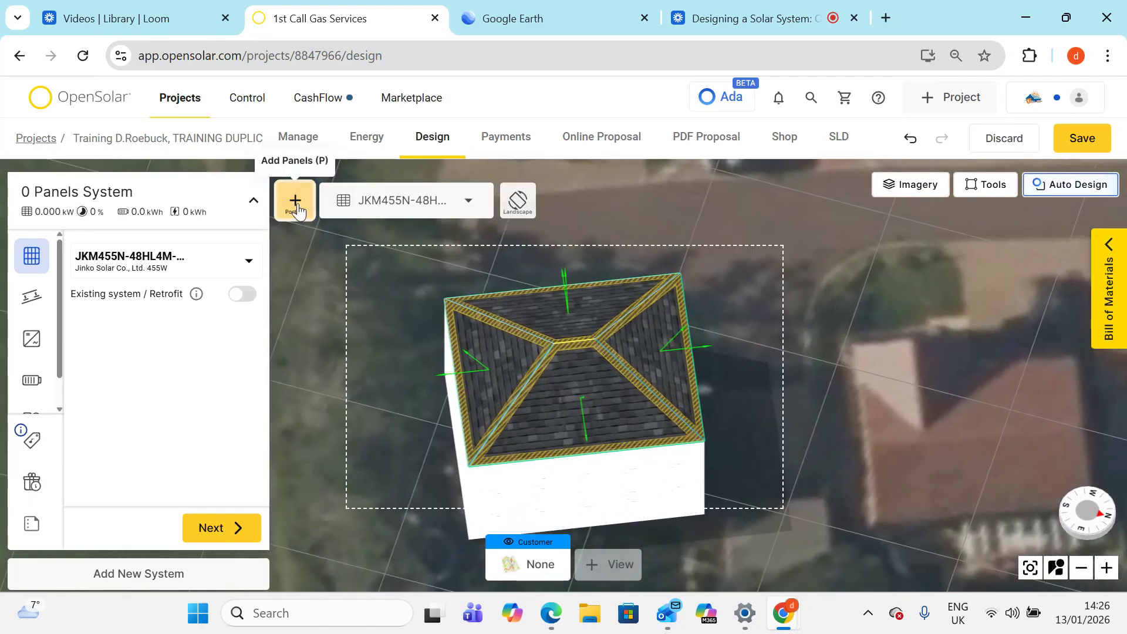
{"action": "left_click", "coordinate": [569, 371]}
{"action": "left_click", "coordinate": [587, 368]}
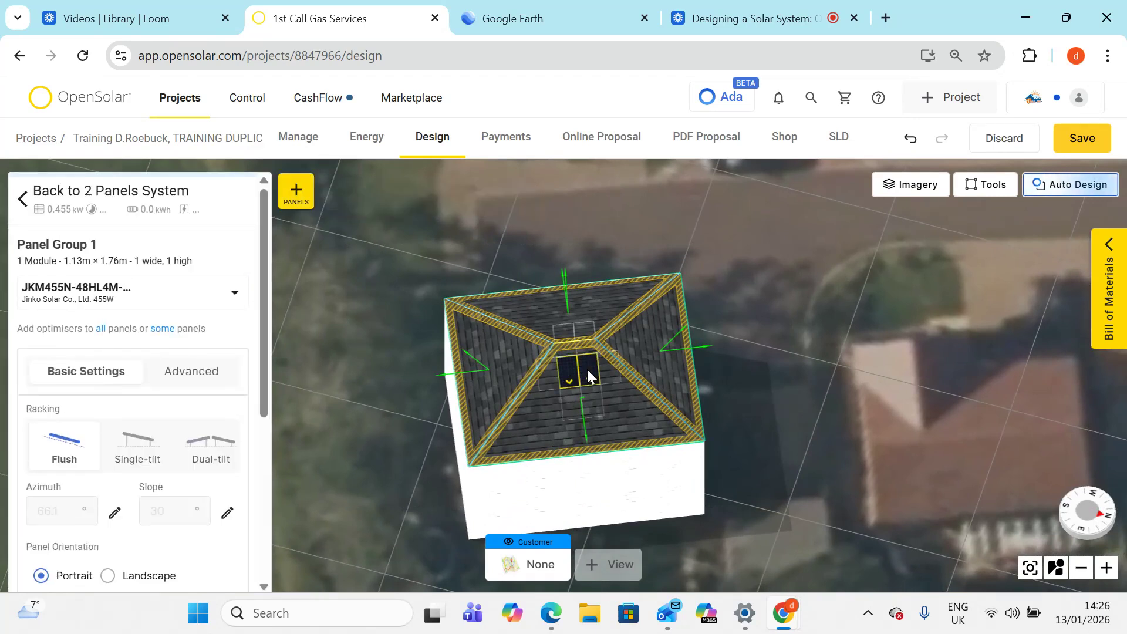
{"action": "left_click", "coordinate": [566, 396]}
{"action": "left_click", "coordinate": [590, 396]}
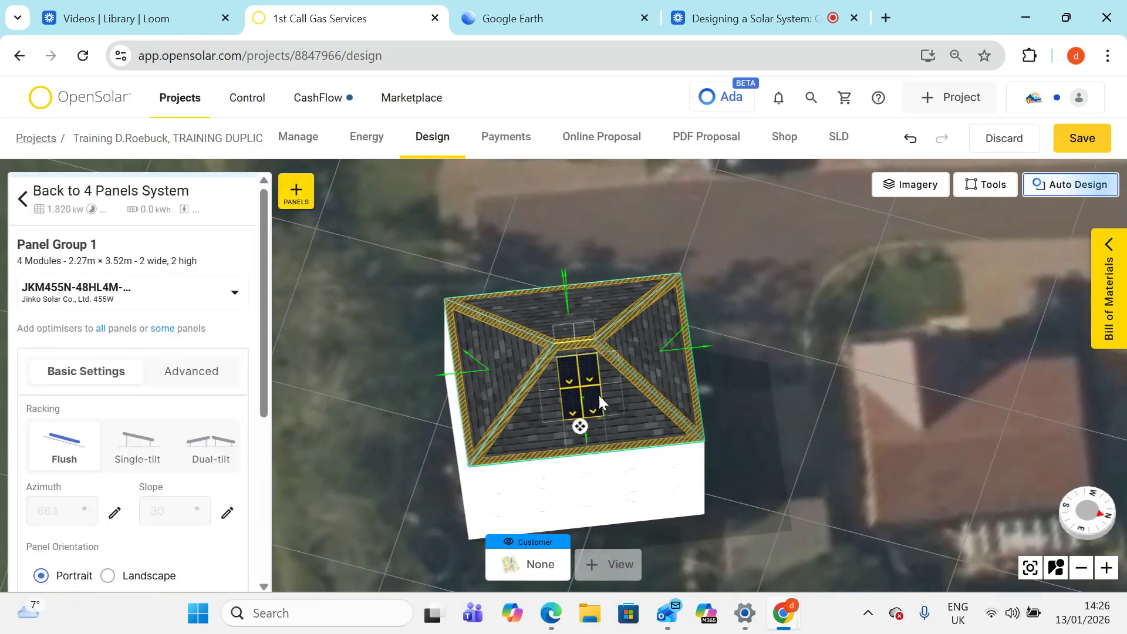
{"action": "left_click", "coordinate": [615, 394]}
{"action": "left_click", "coordinate": [555, 401]}
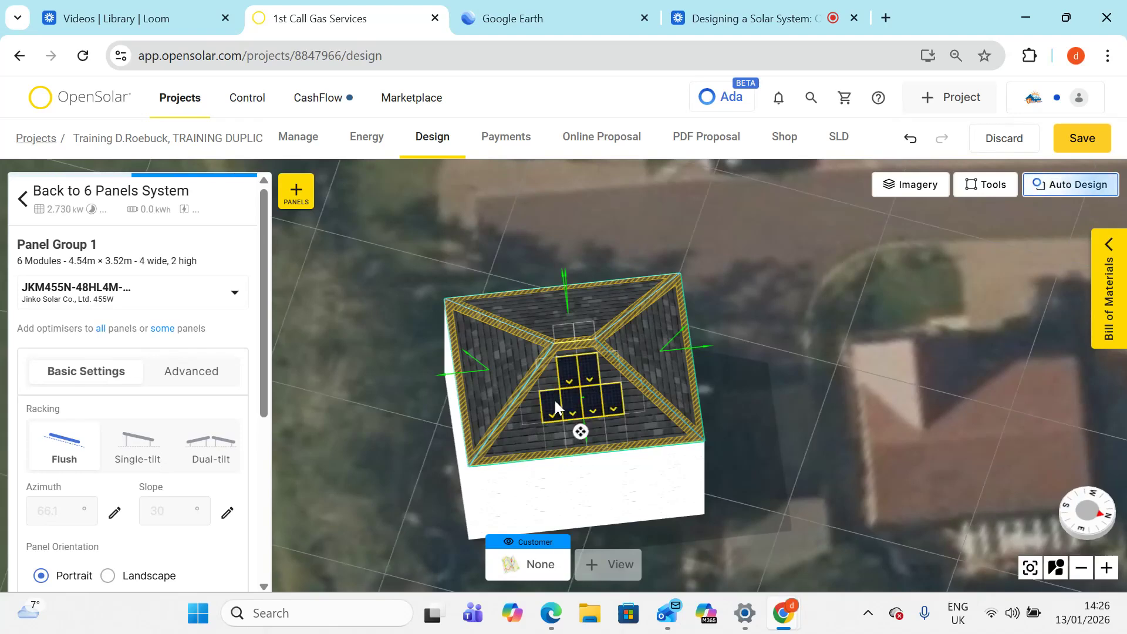
{"action": "left_click", "coordinate": [385, 425]}
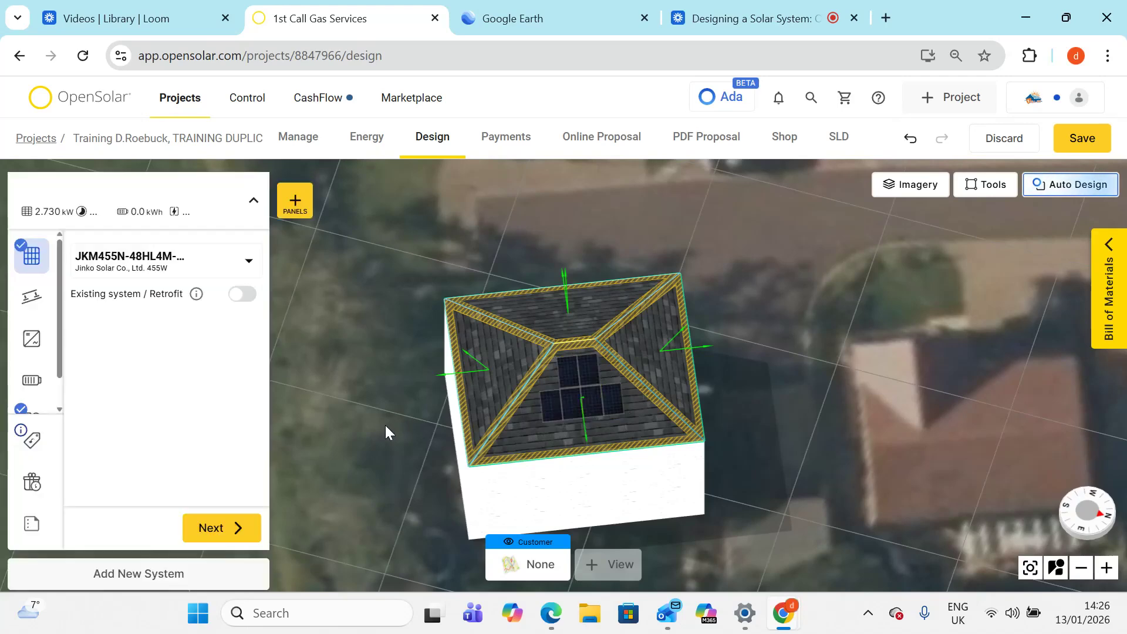
- Add a row of five landscape panels along the bottom edge of the same roof face
{"action": "left_click", "coordinate": [295, 203]}
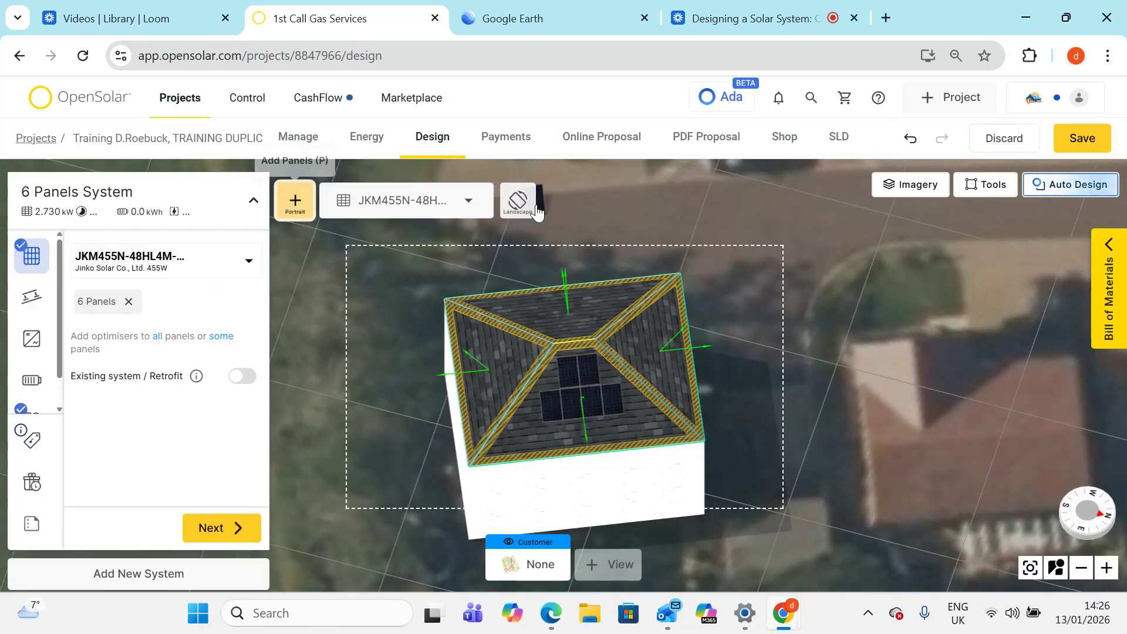
{"action": "left_click", "coordinate": [519, 206]}
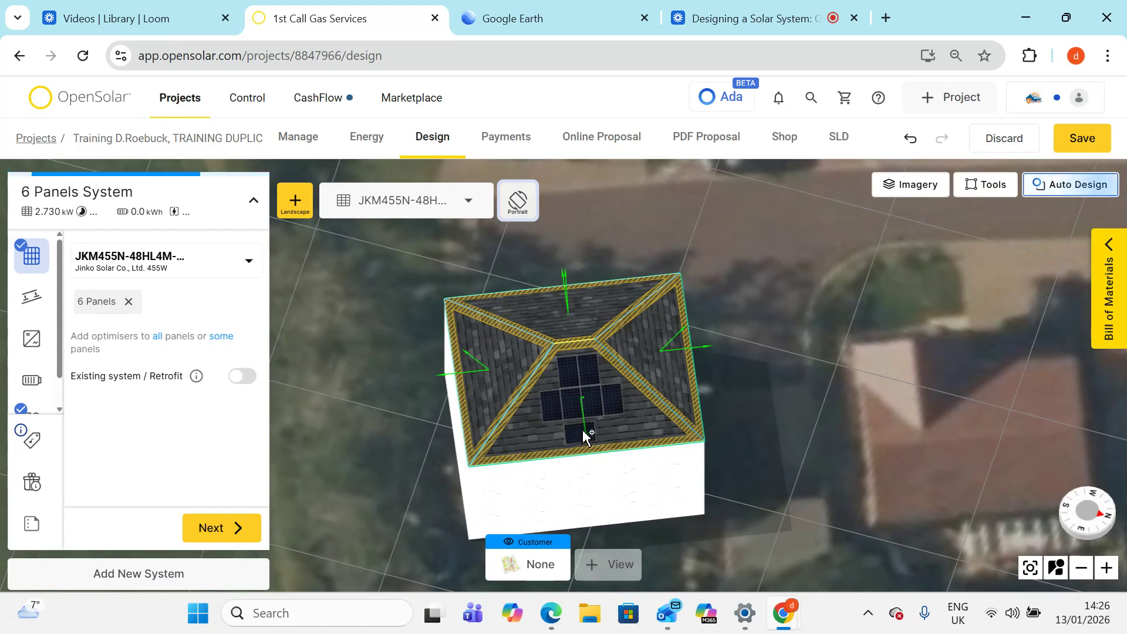
{"action": "left_click", "coordinate": [584, 432]}
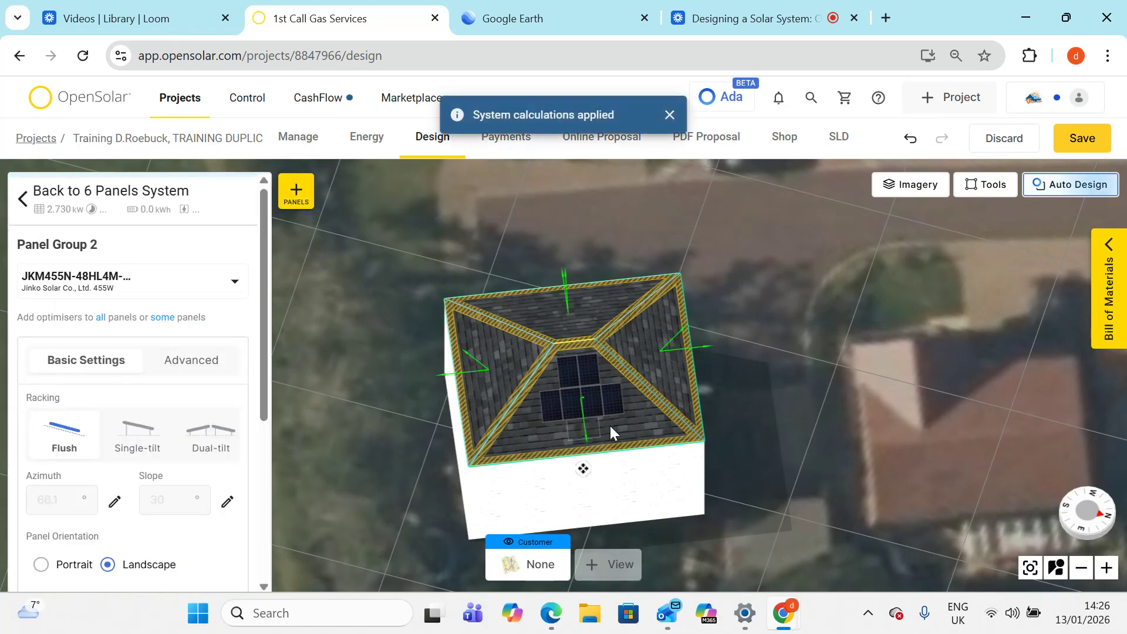
{"action": "left_click", "coordinate": [610, 429]}
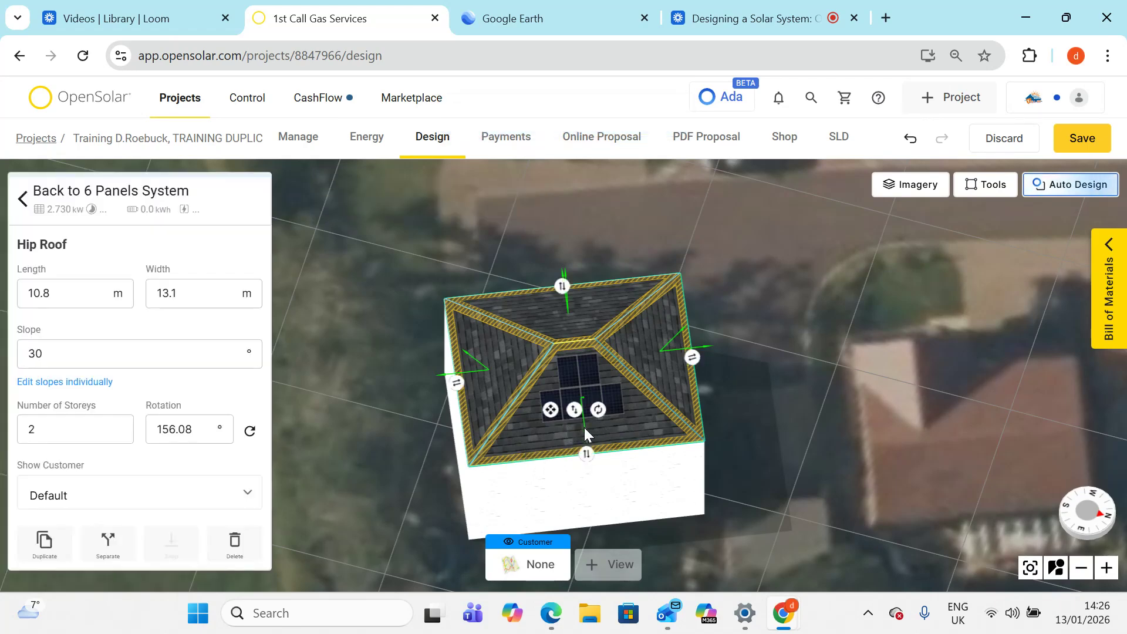
{"action": "left_click", "coordinate": [24, 197]}
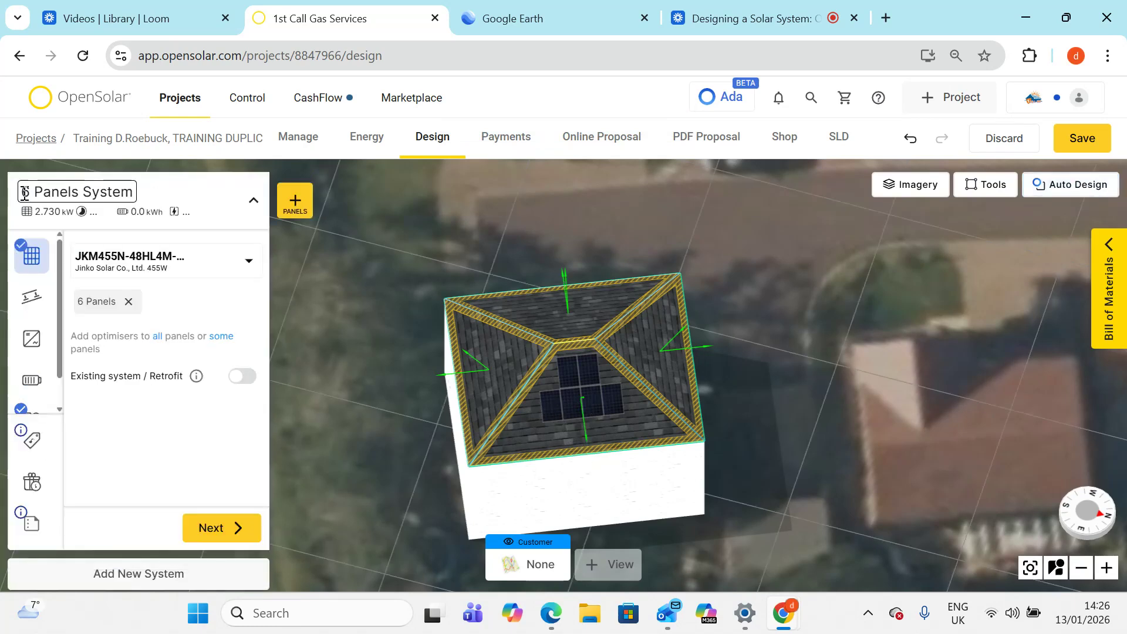
{"action": "left_click", "coordinate": [295, 200]}
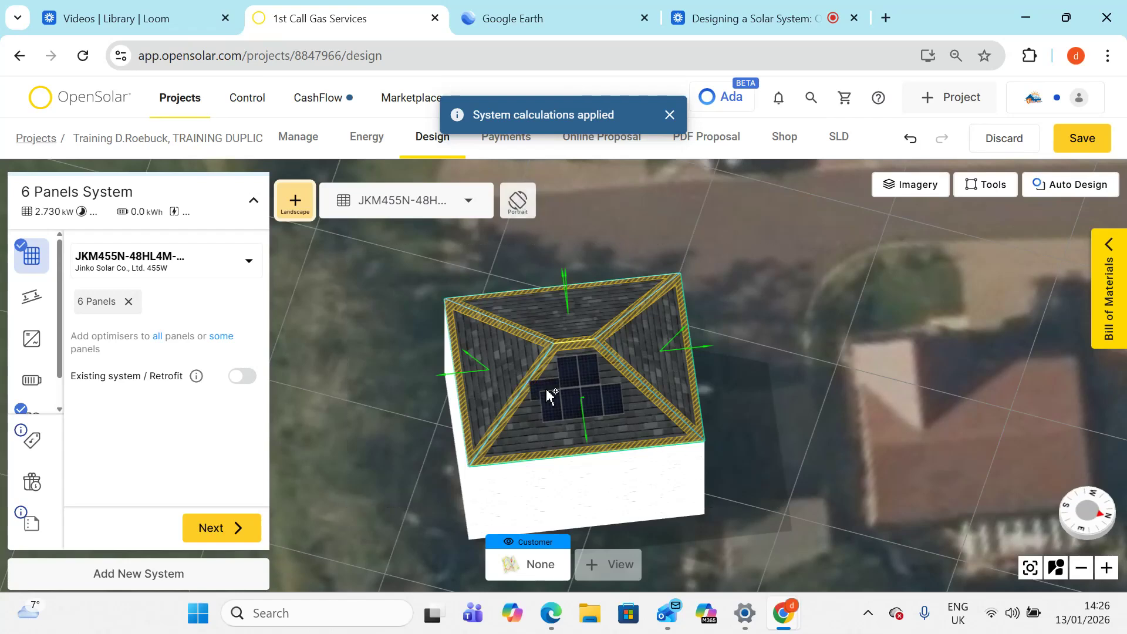
{"action": "left_click", "coordinate": [586, 430]}
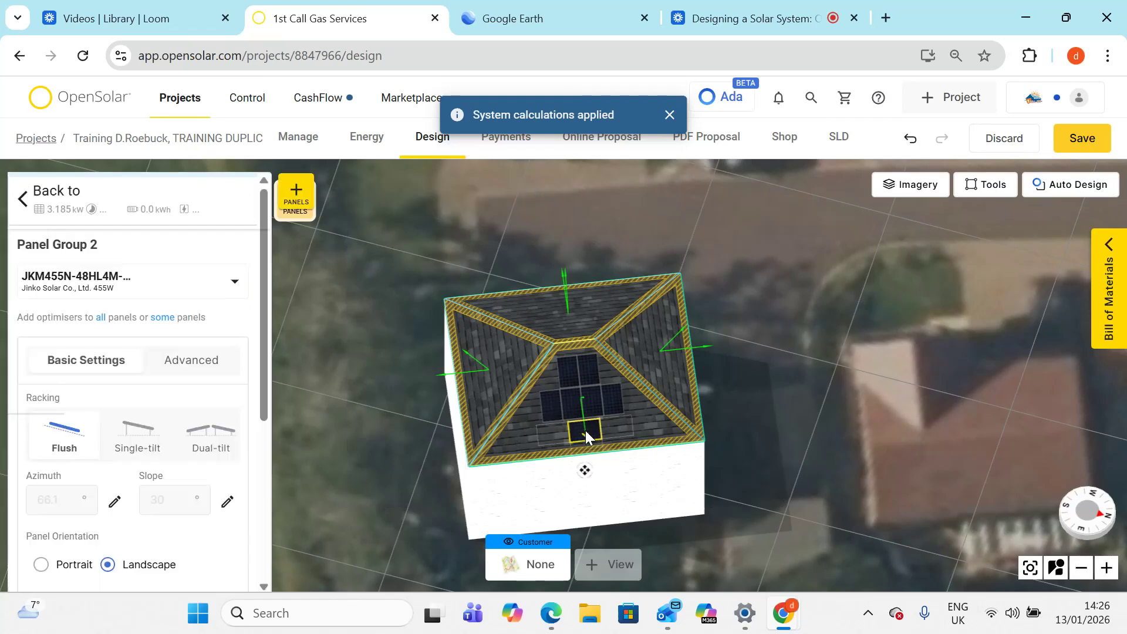
{"action": "left_click", "coordinate": [610, 428]}
{"action": "left_click", "coordinate": [553, 432]}
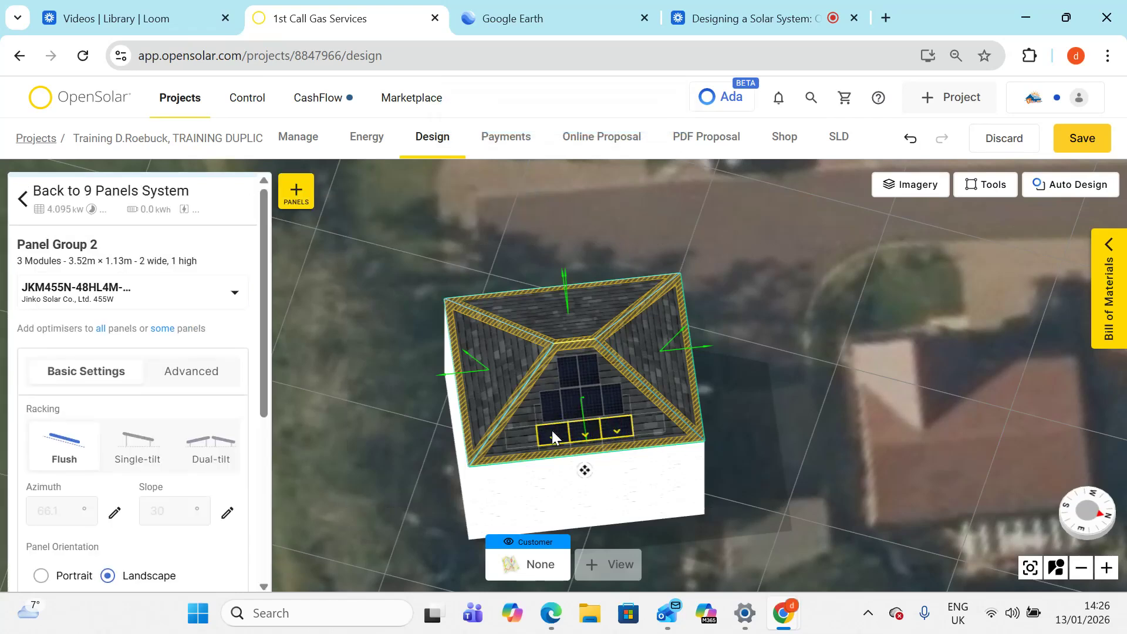
{"action": "left_click", "coordinate": [521, 435]}
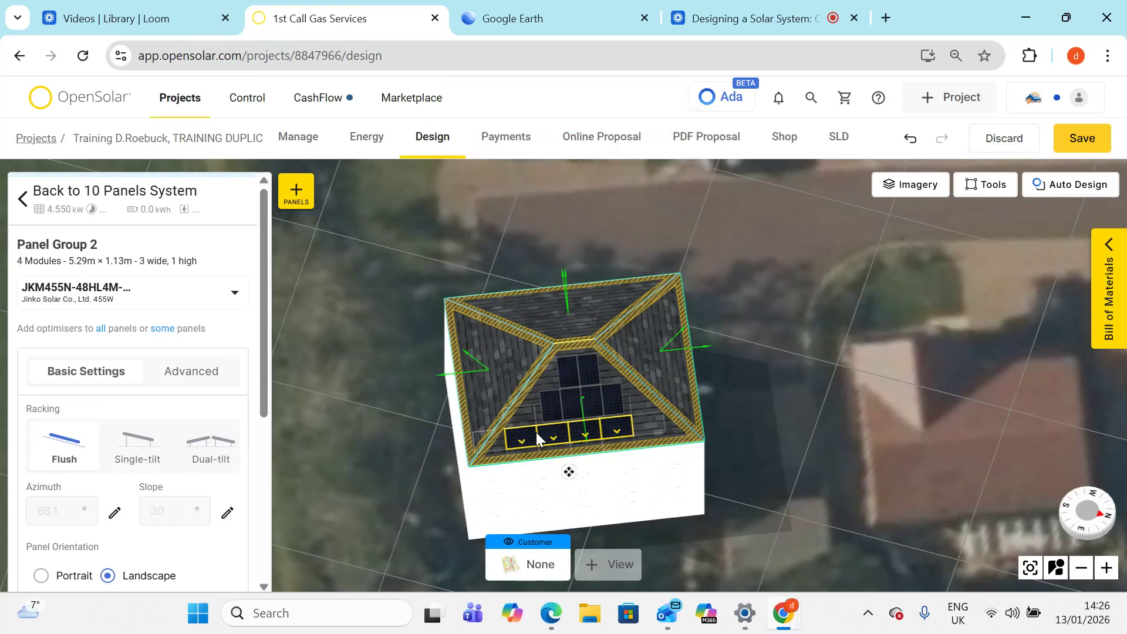
{"action": "left_click", "coordinate": [649, 432]}
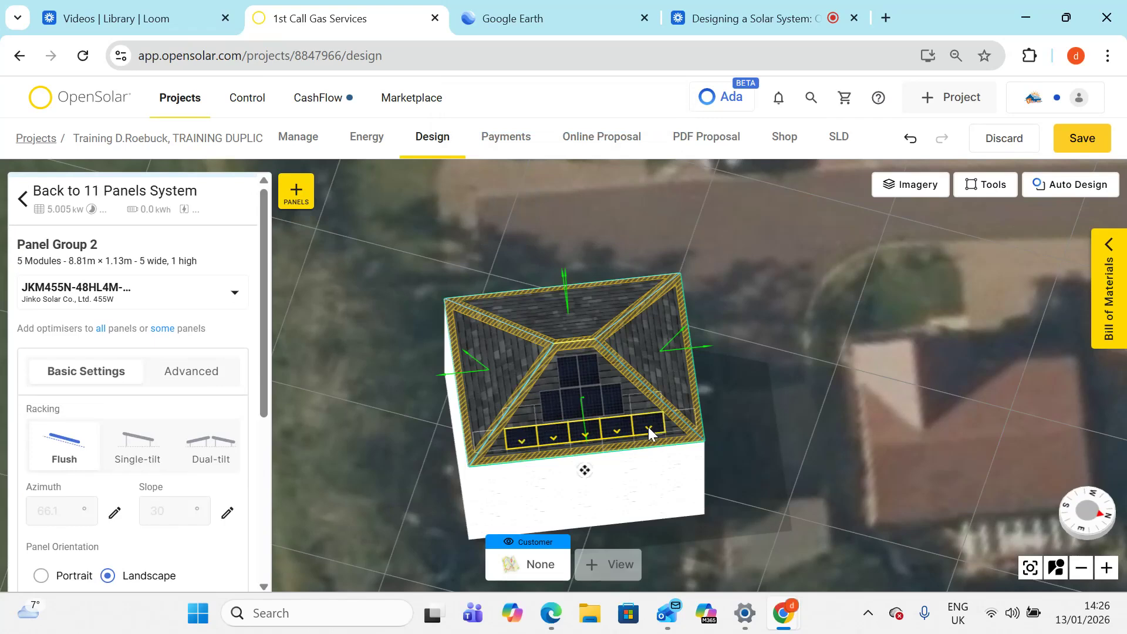
{"action": "left_click", "coordinate": [727, 370]}
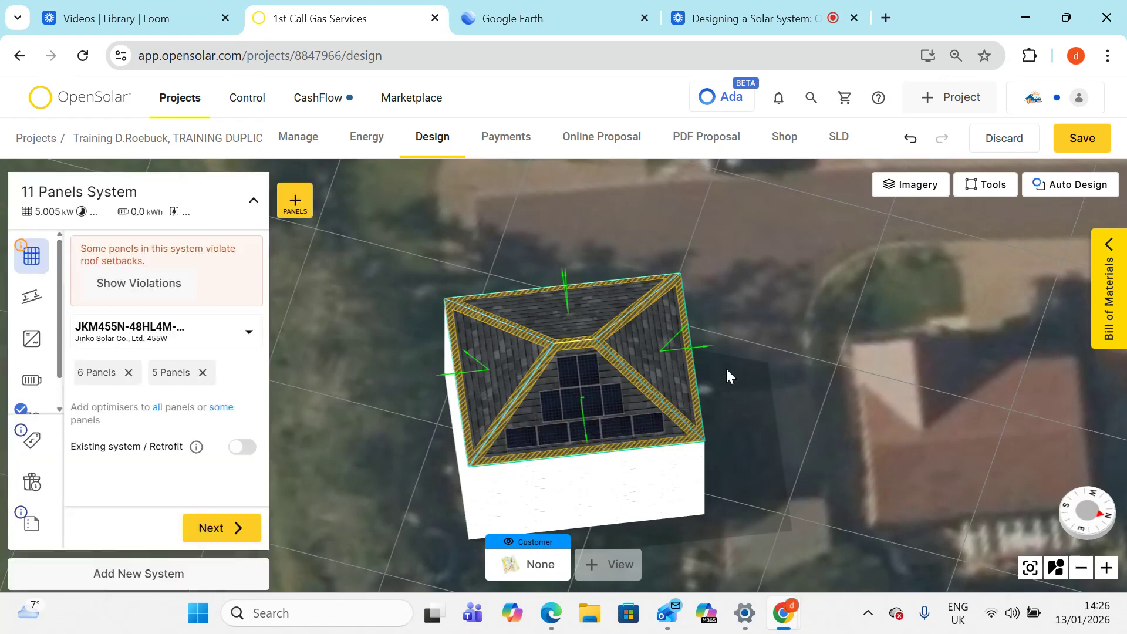
- Remove the rightmost landscape panel and nudge the remaining row slightly to re-centre it
{"action": "left_click", "coordinate": [626, 425]}
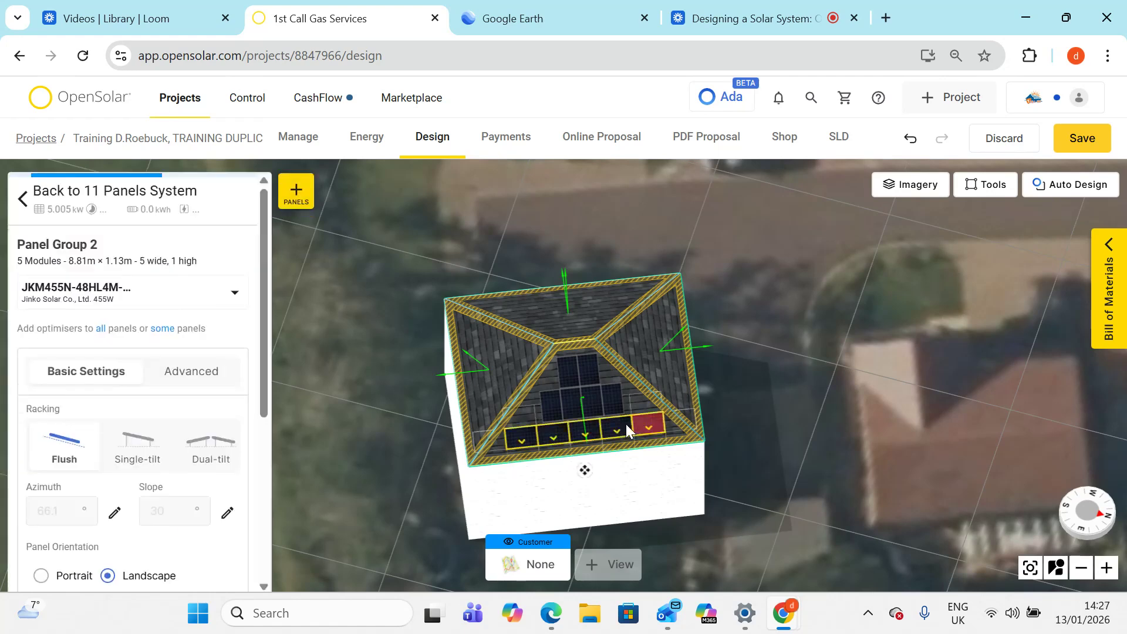
{"action": "left_click_drag", "start_coordinate": [575, 473], "coordinate": [585, 474]}
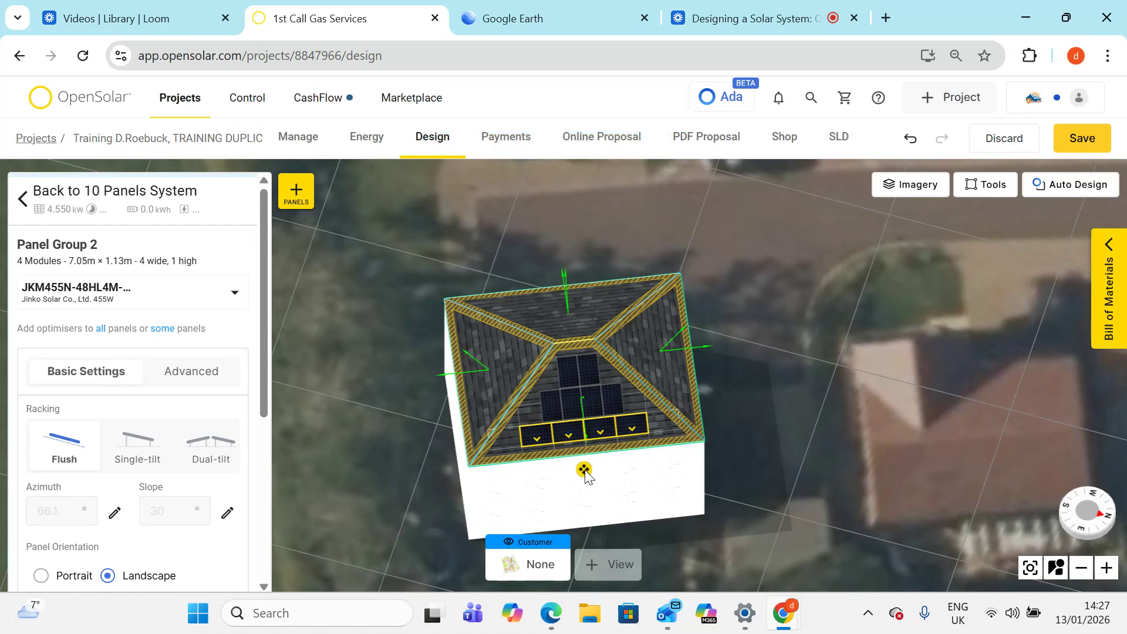
{"action": "left_click", "coordinate": [813, 353]}
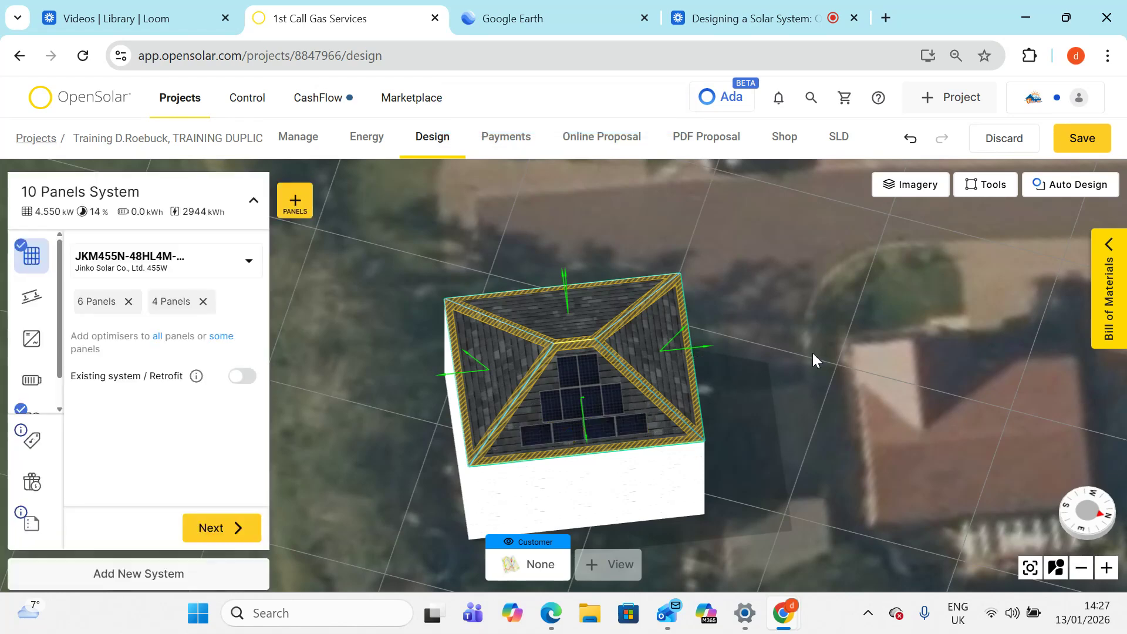
- On the opposite roof face, place six portrait panels, two in the upper row and four below
{"action": "right_click_drag", "start_coordinate": [812, 353], "coordinate": [1125, 431]}
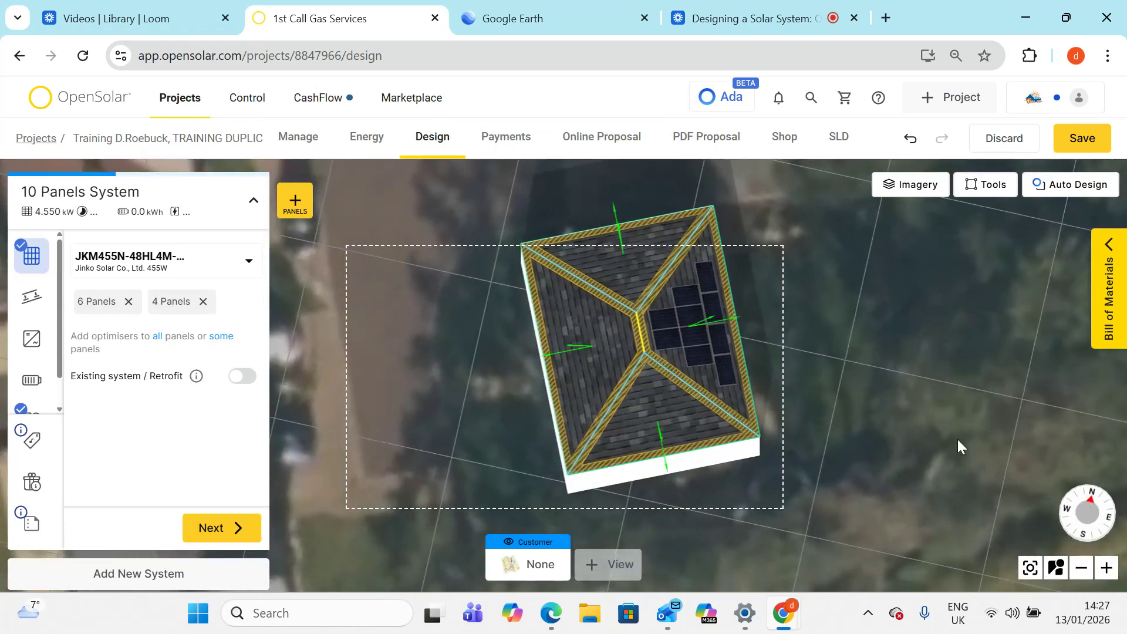
{"action": "right_click_drag", "start_coordinate": [476, 469], "coordinate": [748, 540]}
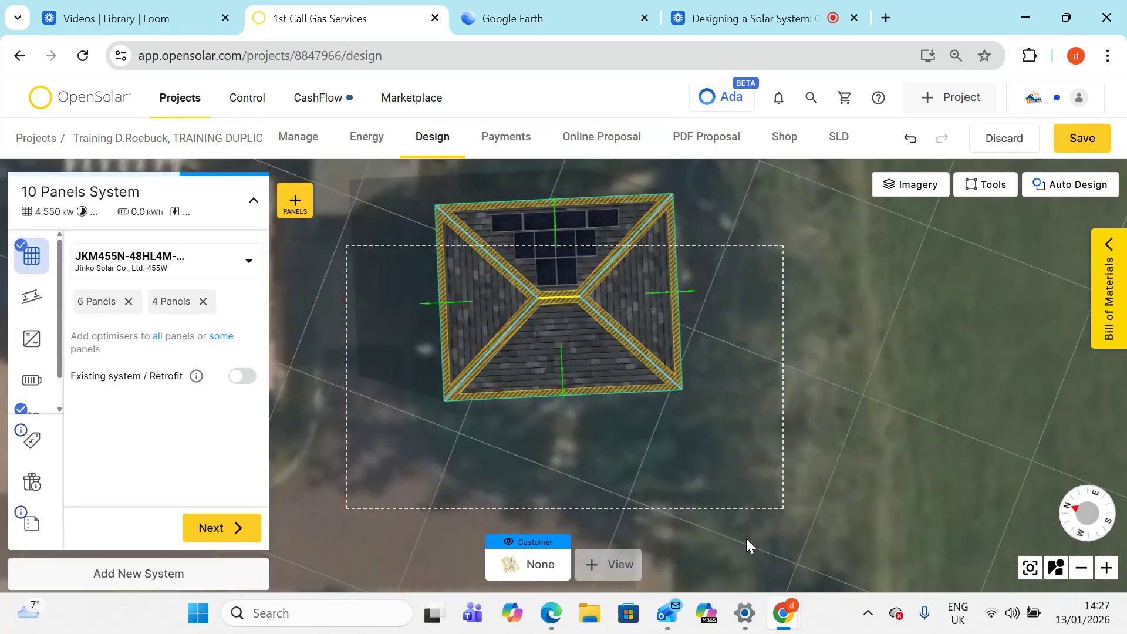
{"action": "left_click", "coordinate": [299, 205]}
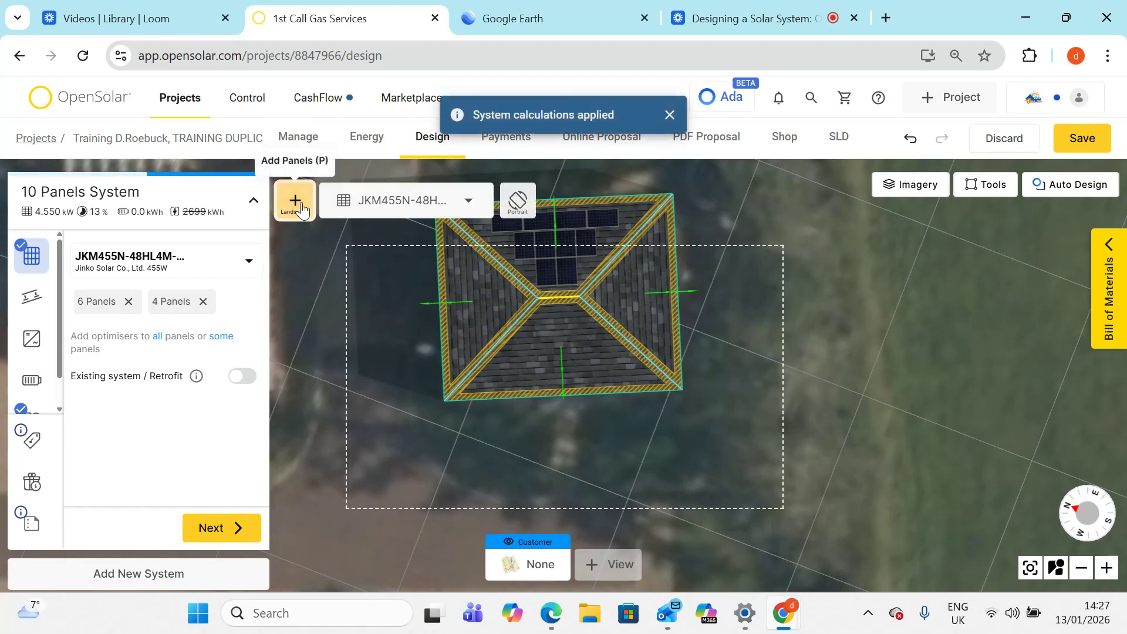
{"action": "left_click", "coordinate": [517, 200]}
{"action": "left_click", "coordinate": [552, 324]}
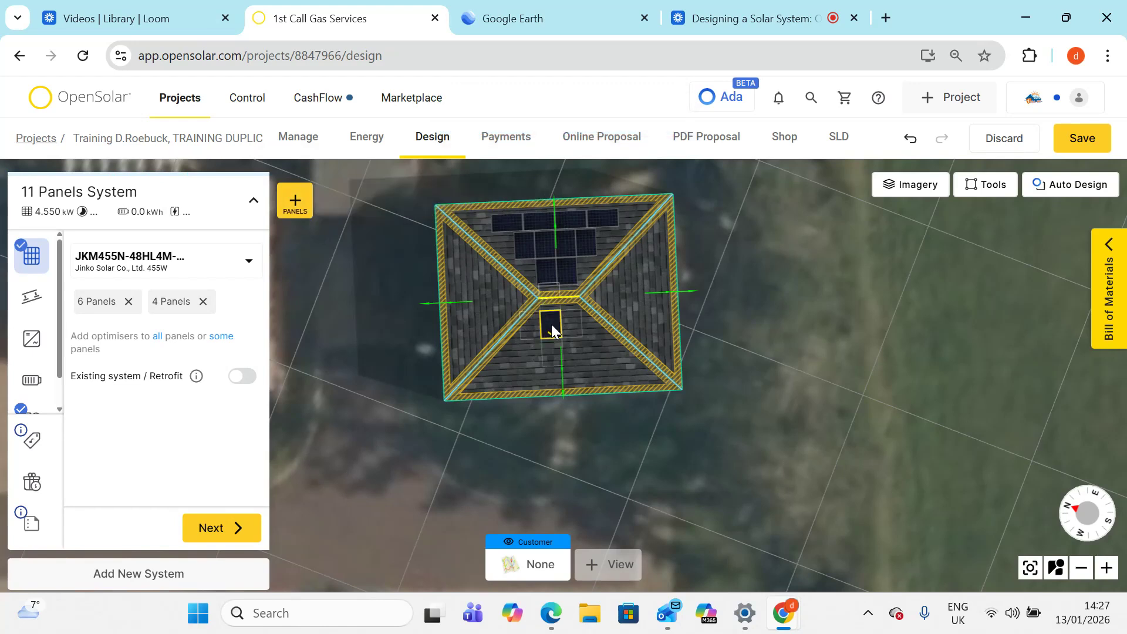
{"action": "left_click", "coordinate": [571, 323]}
{"action": "left_click", "coordinate": [547, 350]}
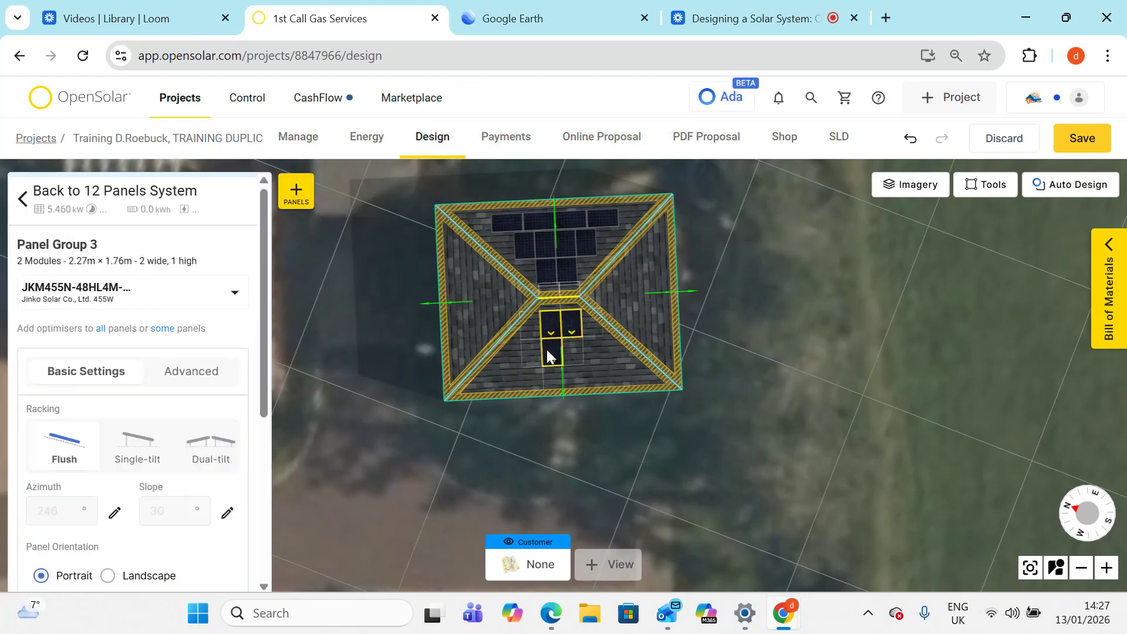
{"action": "left_click", "coordinate": [593, 348]}
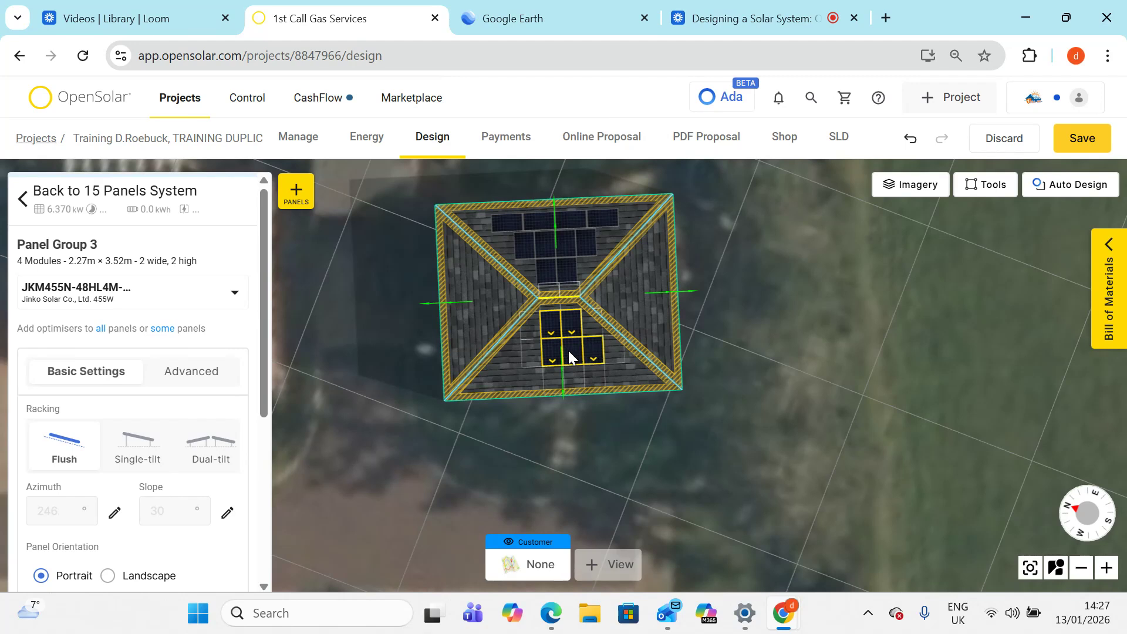
{"action": "left_click", "coordinate": [528, 355]}
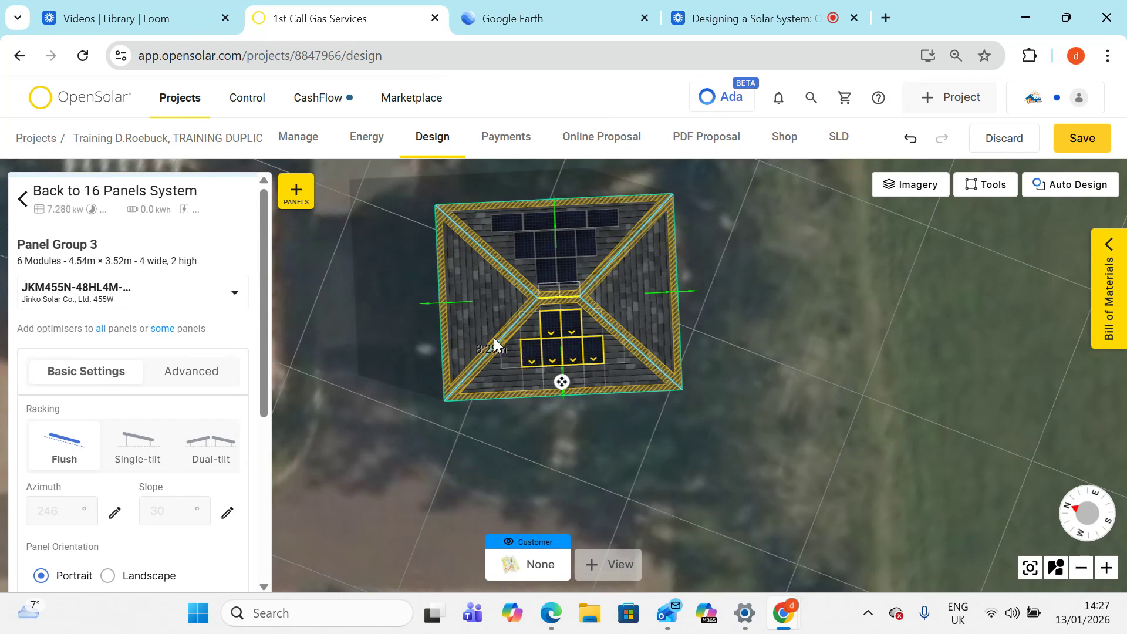
- Add a row of four landscape panels along the bottom of that opposite face and save the project
{"action": "left_click", "coordinate": [300, 194]}
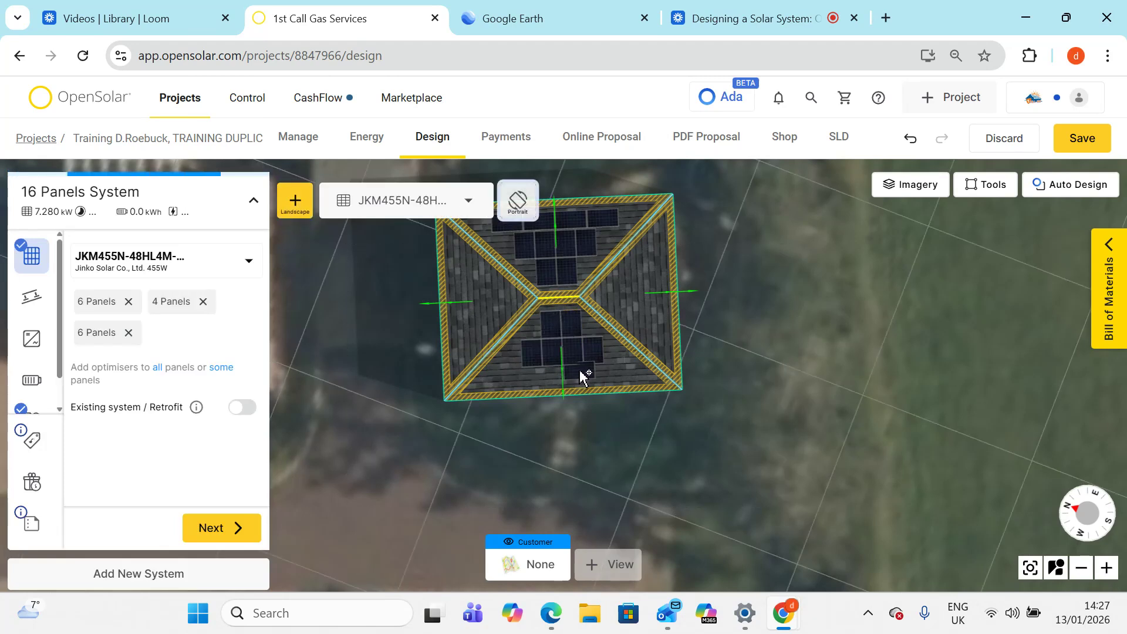
{"action": "left_click", "coordinate": [582, 372]}
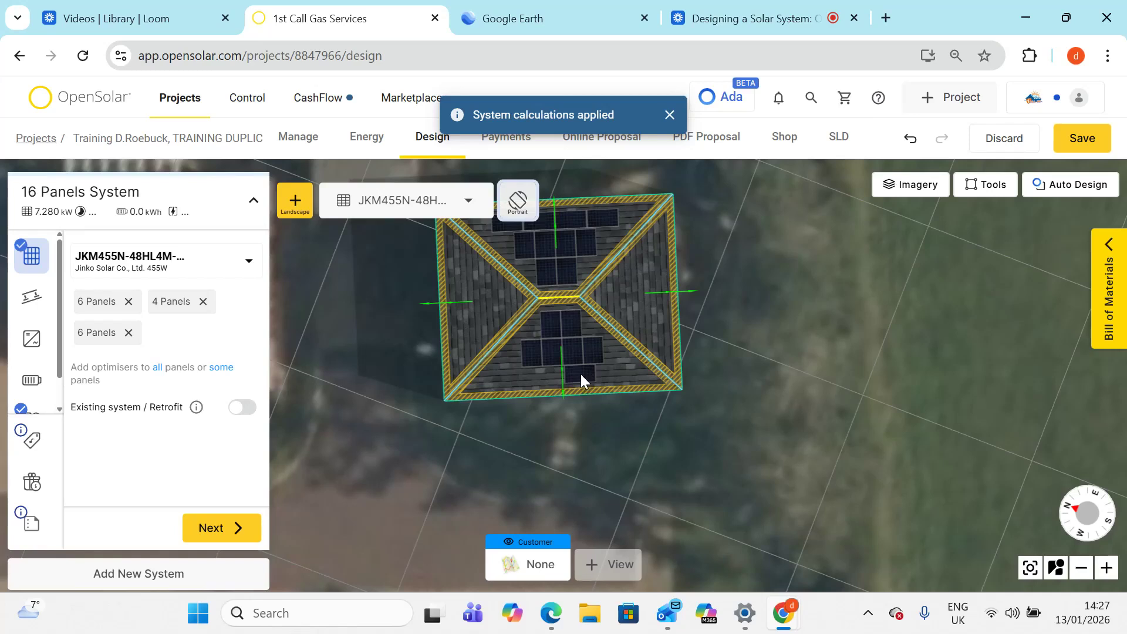
{"action": "left_click", "coordinate": [607, 374]}
{"action": "left_click", "coordinate": [551, 375]}
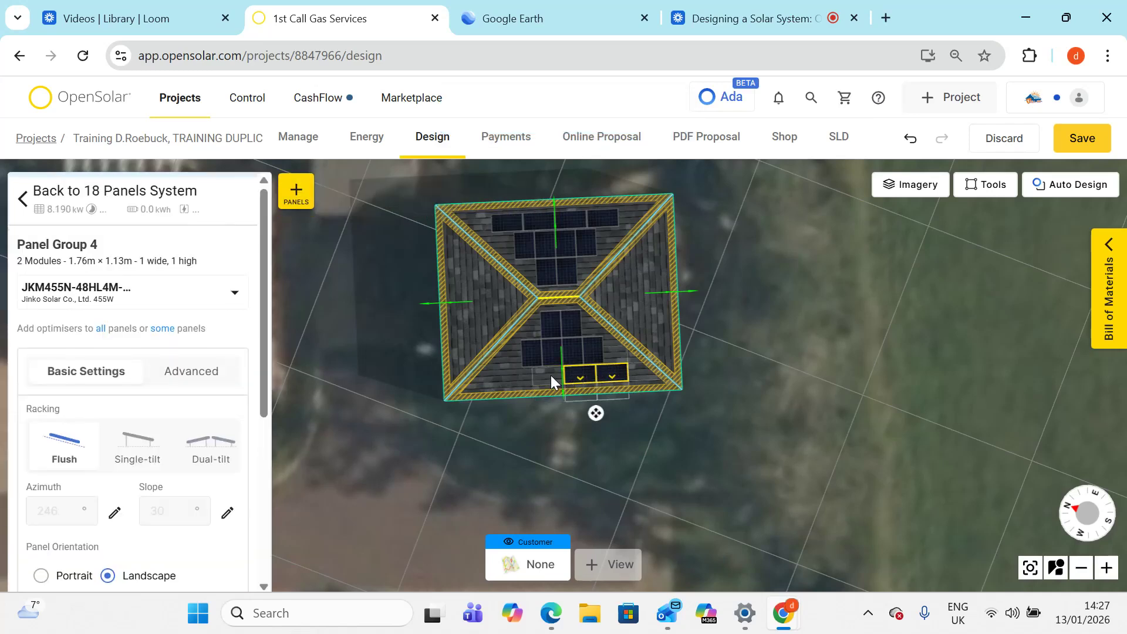
{"action": "left_click", "coordinate": [519, 378]}
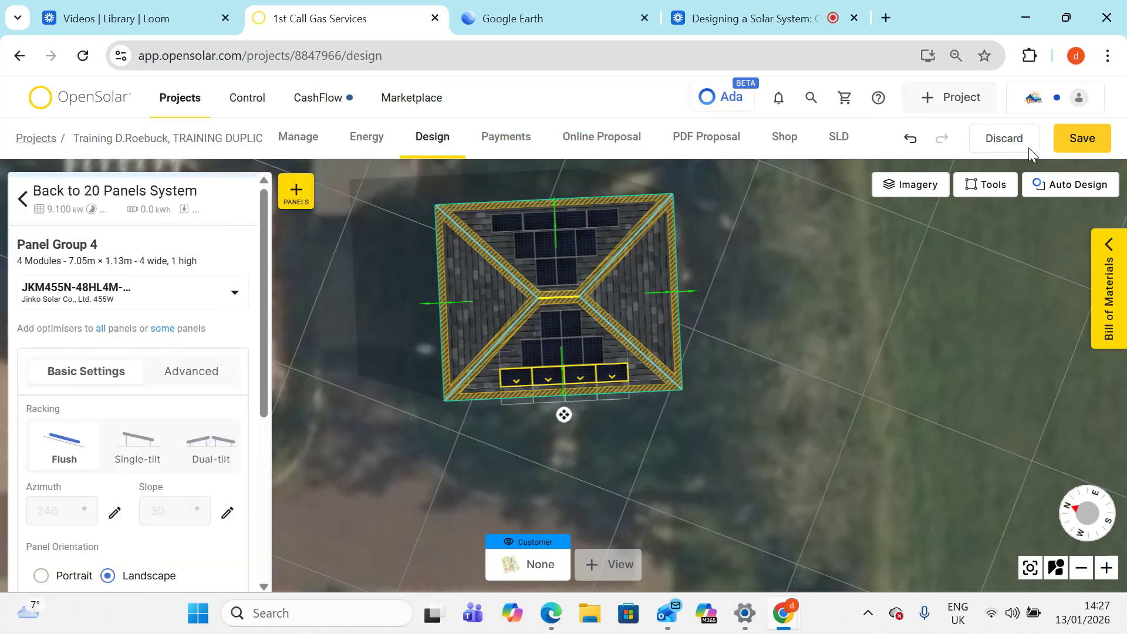
{"action": "left_click", "coordinate": [1084, 138]}
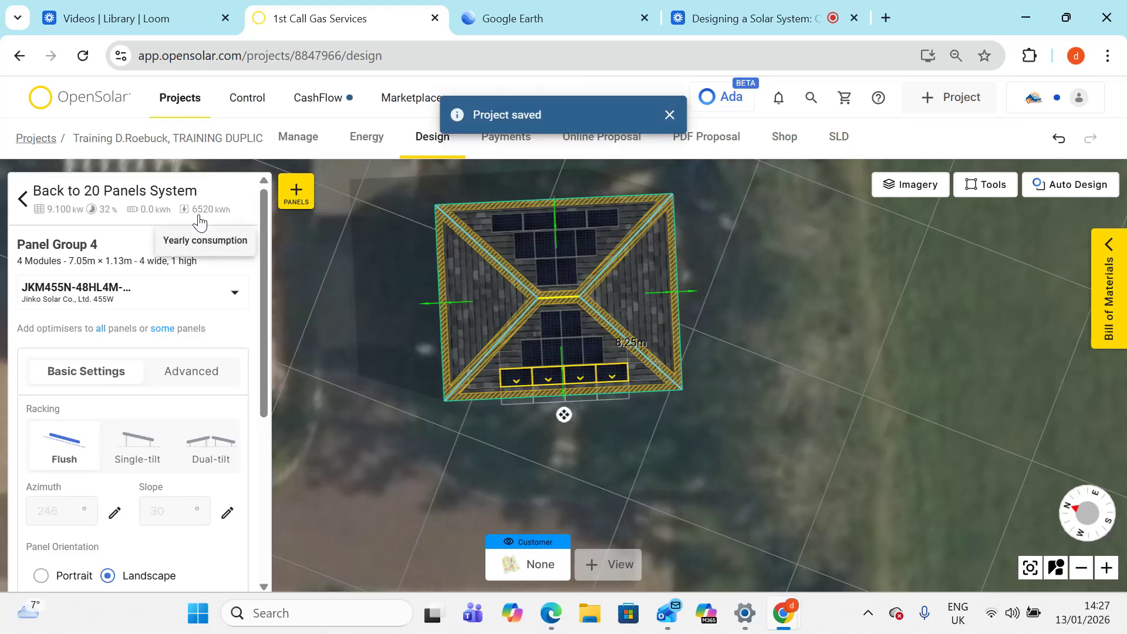
- Select the opposite face's portrait panel group and orbit around the roof to inspect the layout
{"action": "left_click", "coordinate": [556, 324]}
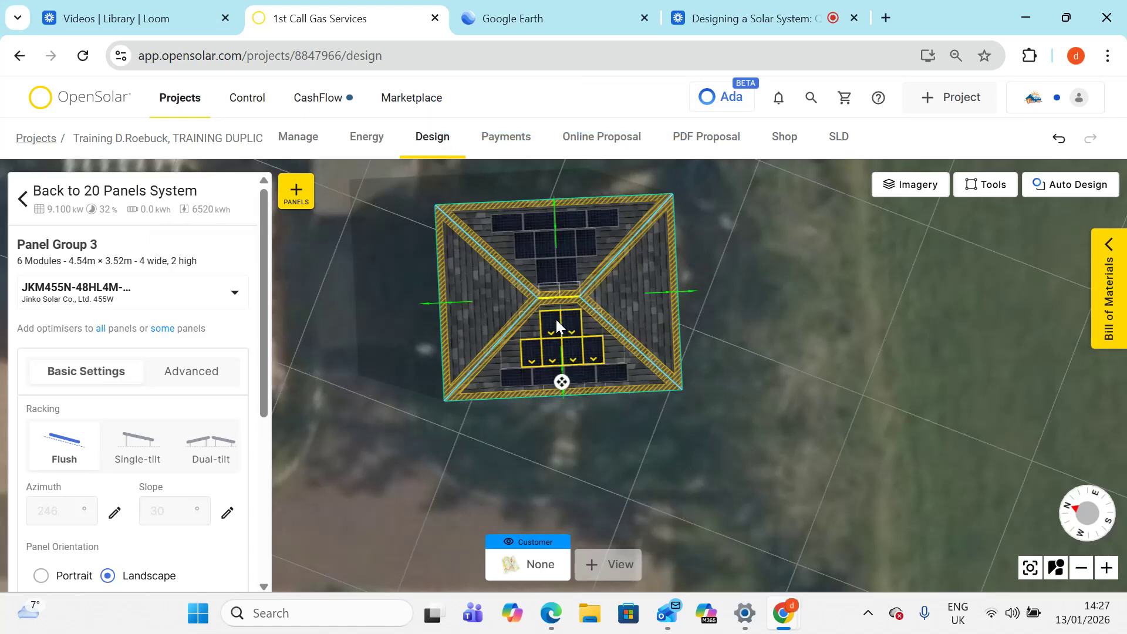
{"action": "right_click_drag", "start_coordinate": [372, 370], "coordinate": [176, 284]}
{"action": "left_click", "coordinate": [535, 465]}
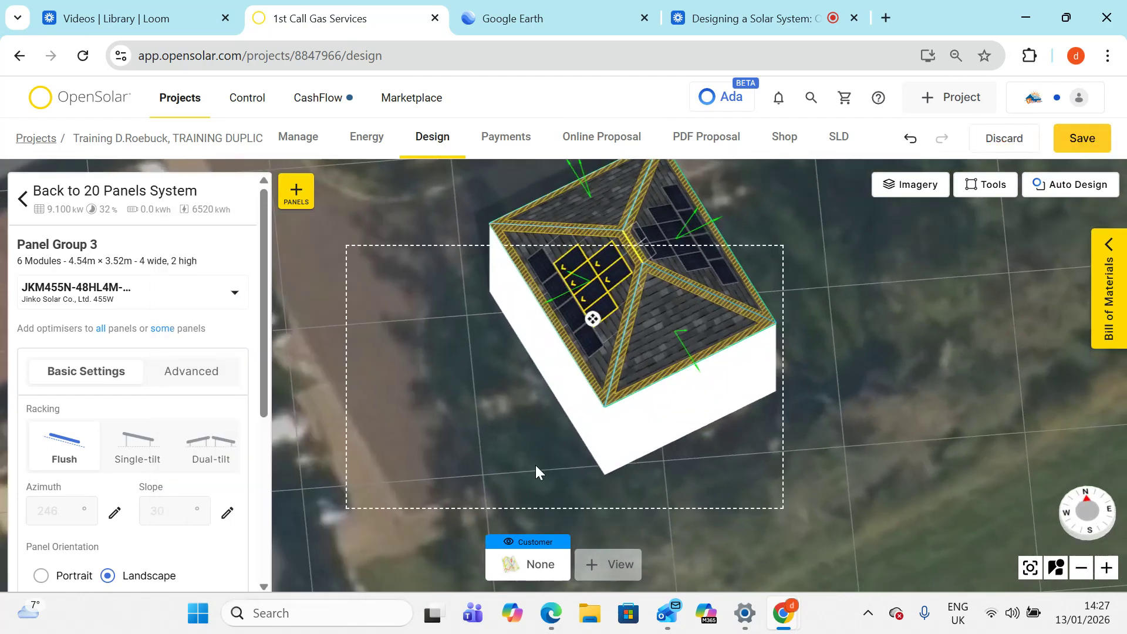
- Try raising the lower portrait panel group's ground clearance to 0.2 m, then set it back to 0 m
{"action": "left_click", "coordinate": [535, 465]}
{"action": "right_click_drag", "start_coordinate": [535, 465], "coordinate": [695, 561]}
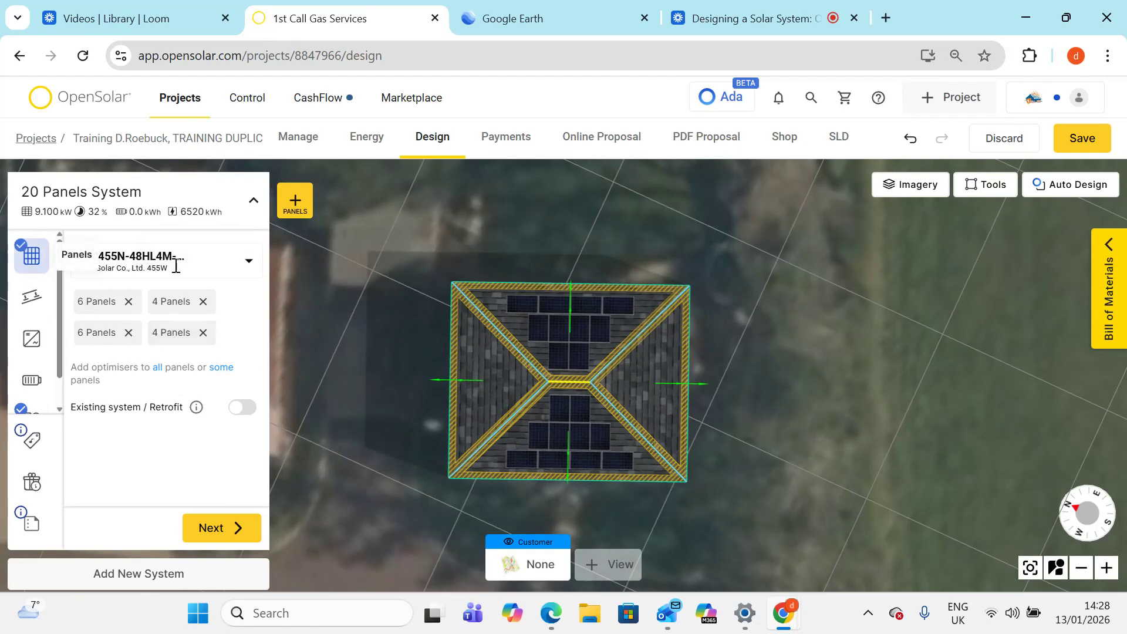
{"action": "left_click", "coordinate": [573, 432]}
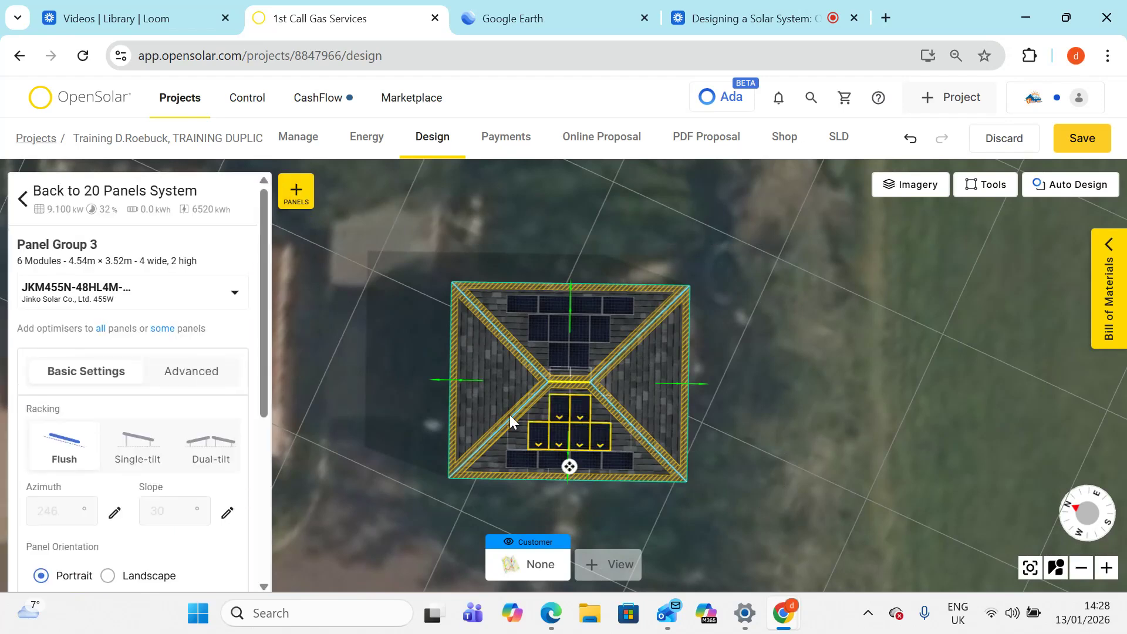
{"action": "scroll", "coordinate": [145, 391], "scroll_direction": "down", "scroll_amount": 4}
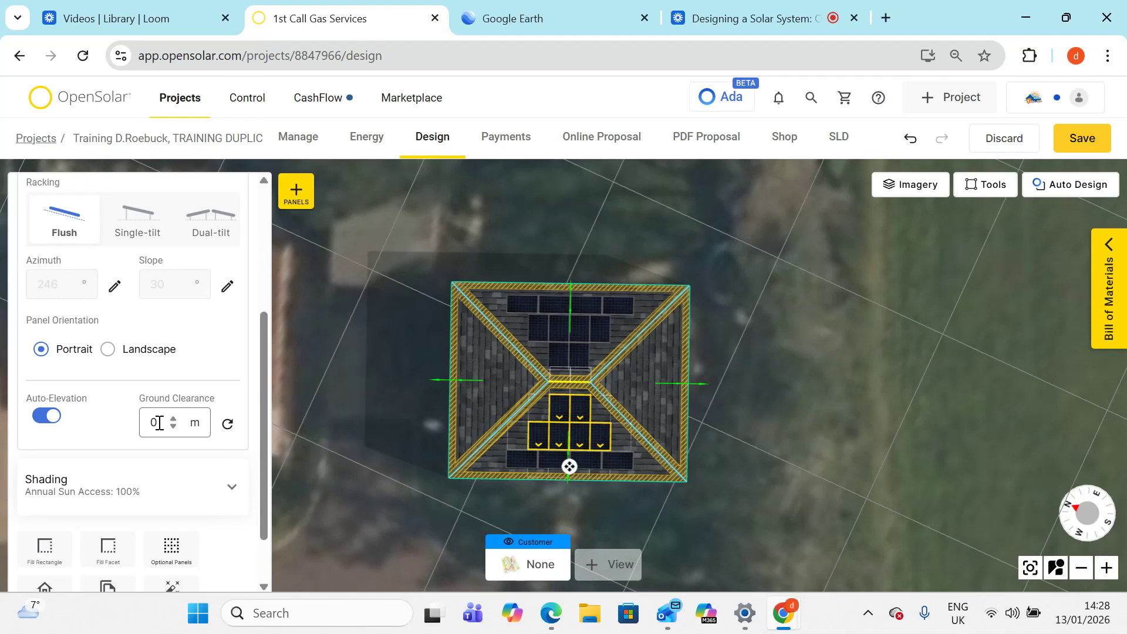
{"action": "left_click", "coordinate": [173, 420]}
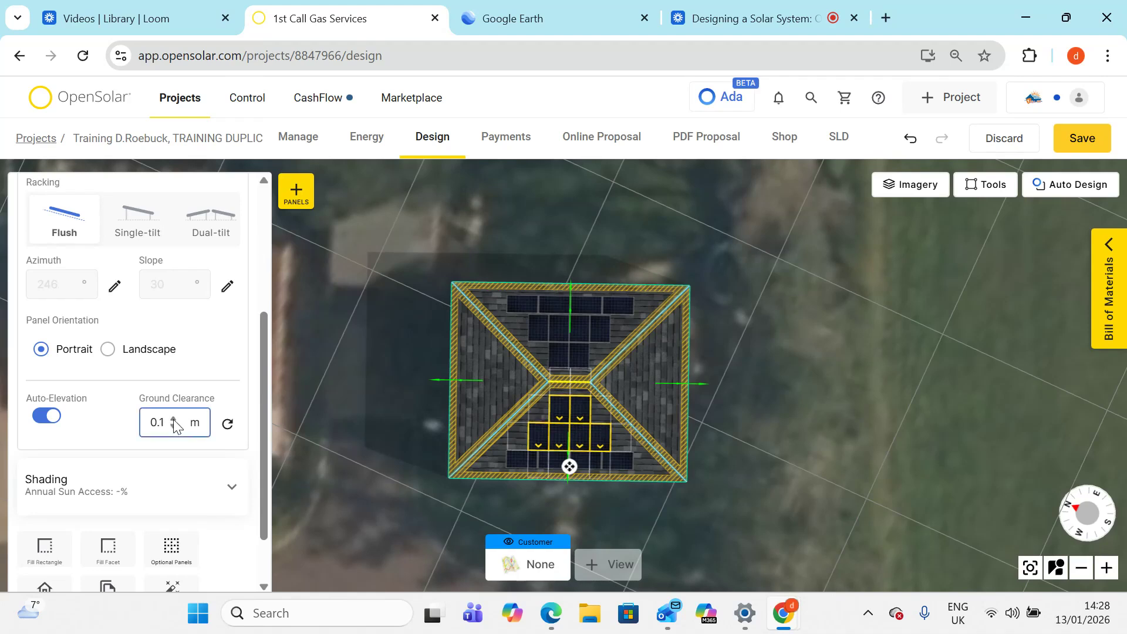
{"action": "left_click", "coordinate": [173, 419]}
{"action": "scroll", "coordinate": [179, 238], "scroll_direction": "up", "scroll_amount": 4}
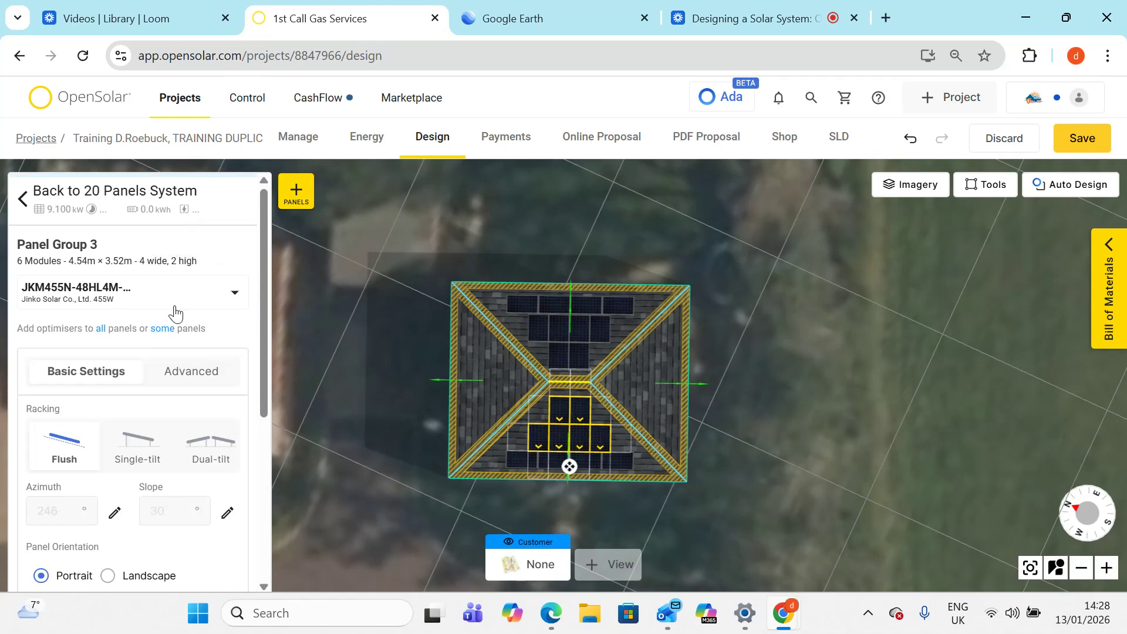
{"action": "scroll", "coordinate": [176, 315], "scroll_direction": "down", "scroll_amount": 3}
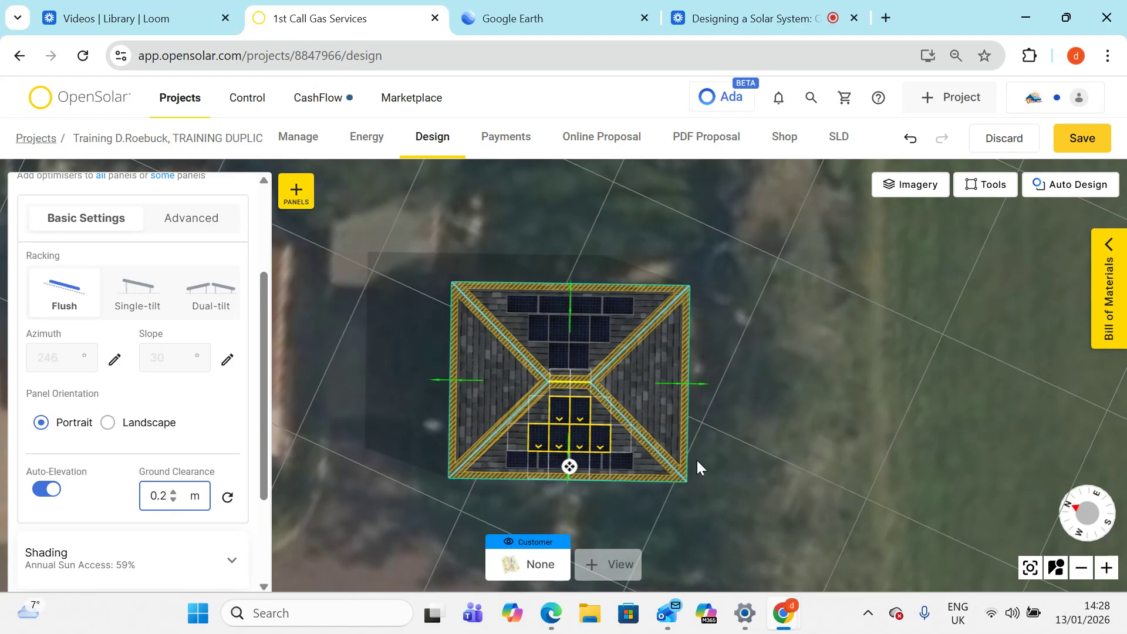
{"action": "left_click_drag", "start_coordinate": [708, 456], "coordinate": [728, 355]}
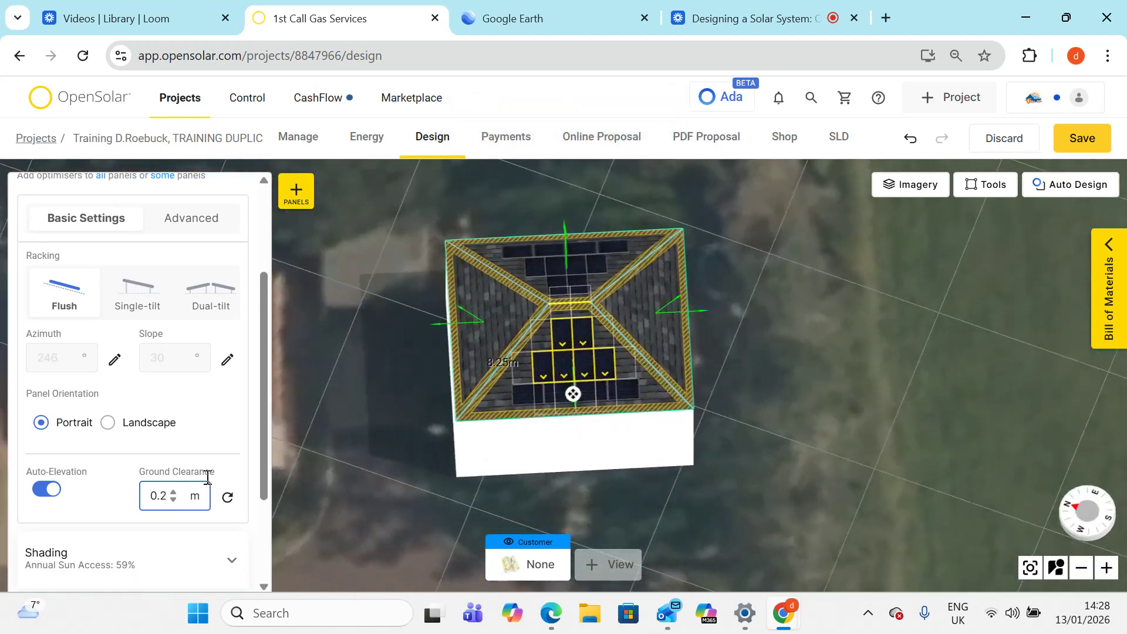
{"action": "key", "text": "BackSpace"}
{"action": "key", "text": "BackSpace"}
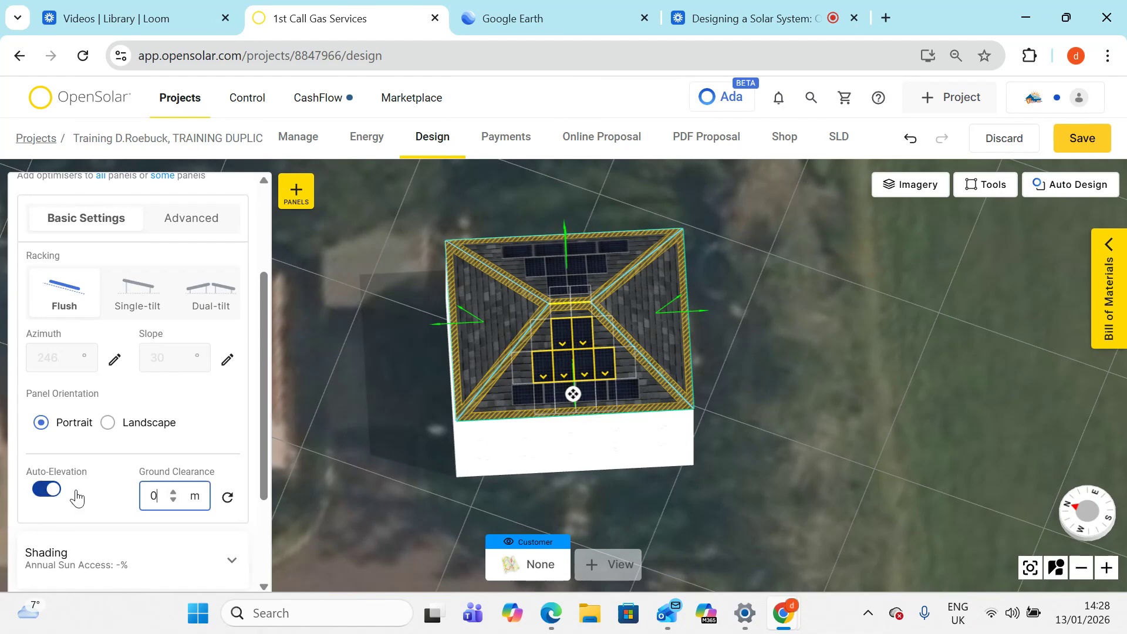
{"action": "left_click", "coordinate": [788, 425]}
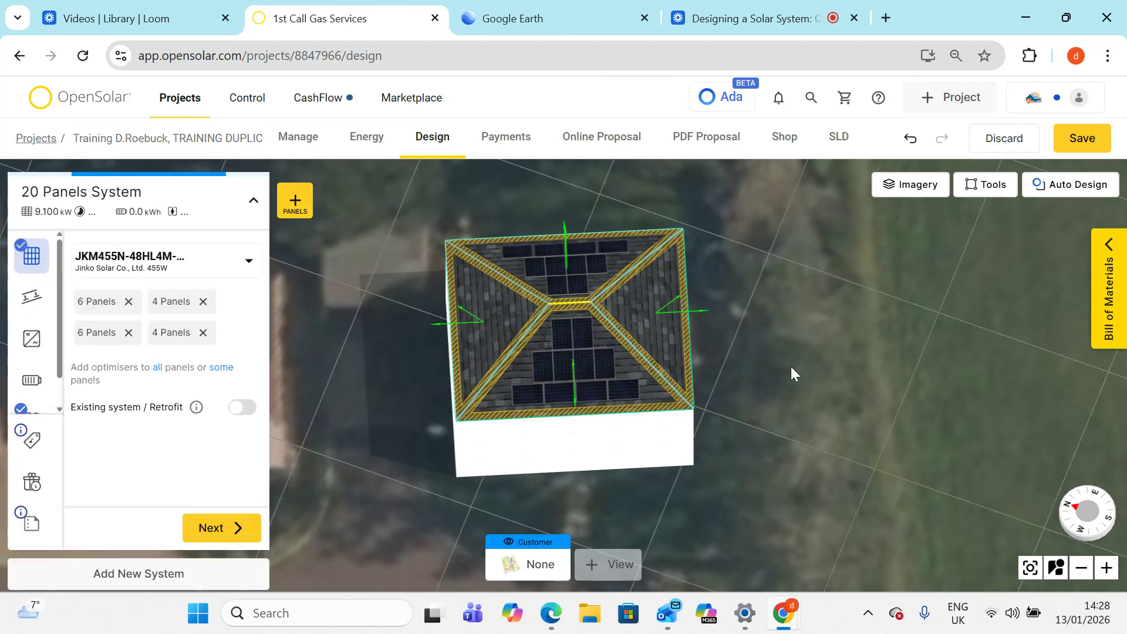
- Save the project
{"action": "left_click_drag", "start_coordinate": [768, 372], "coordinate": [791, 401]}
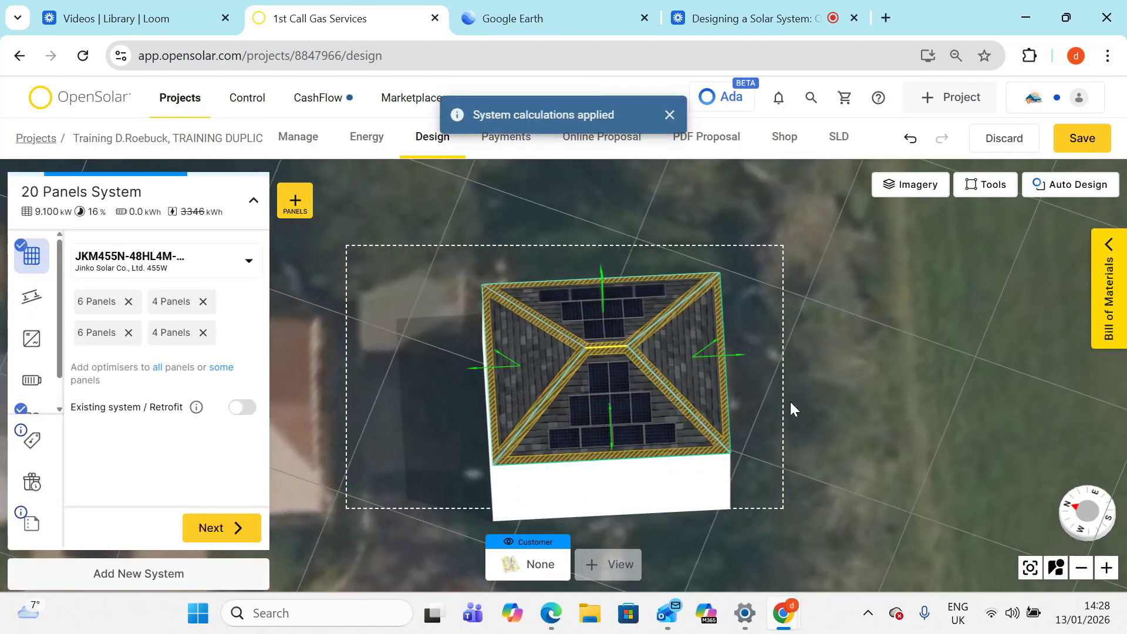
{"action": "left_click", "coordinate": [1083, 141]}
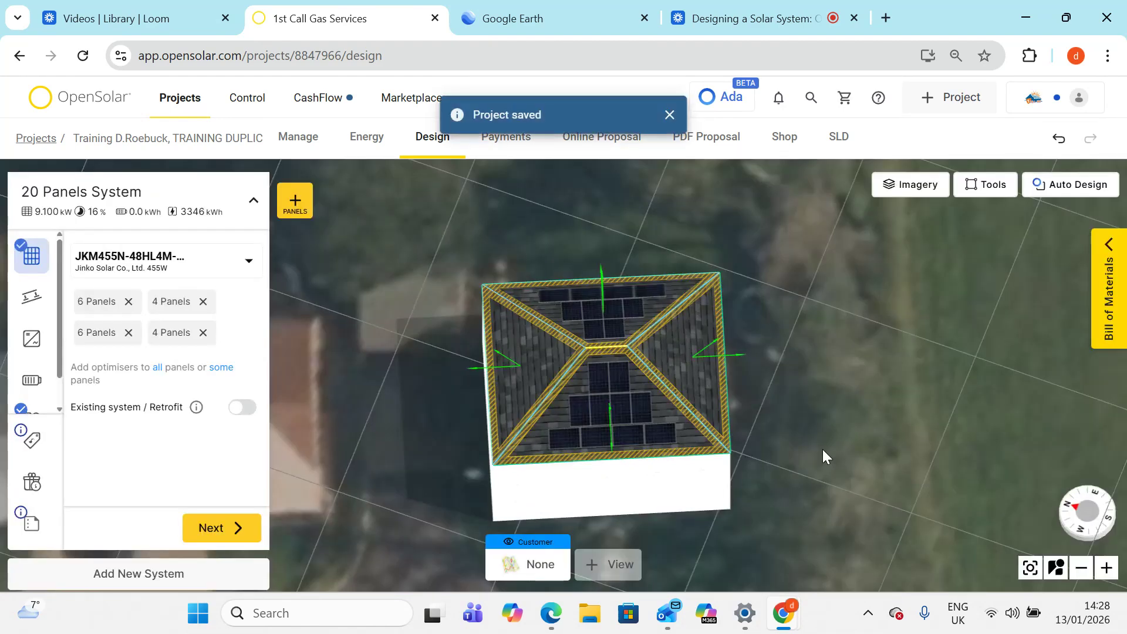
- Switch to Google Earth and view the house in 3D to examine the trees around it
{"action": "scroll", "coordinate": [822, 449], "scroll_direction": "down", "scroll_amount": 3}
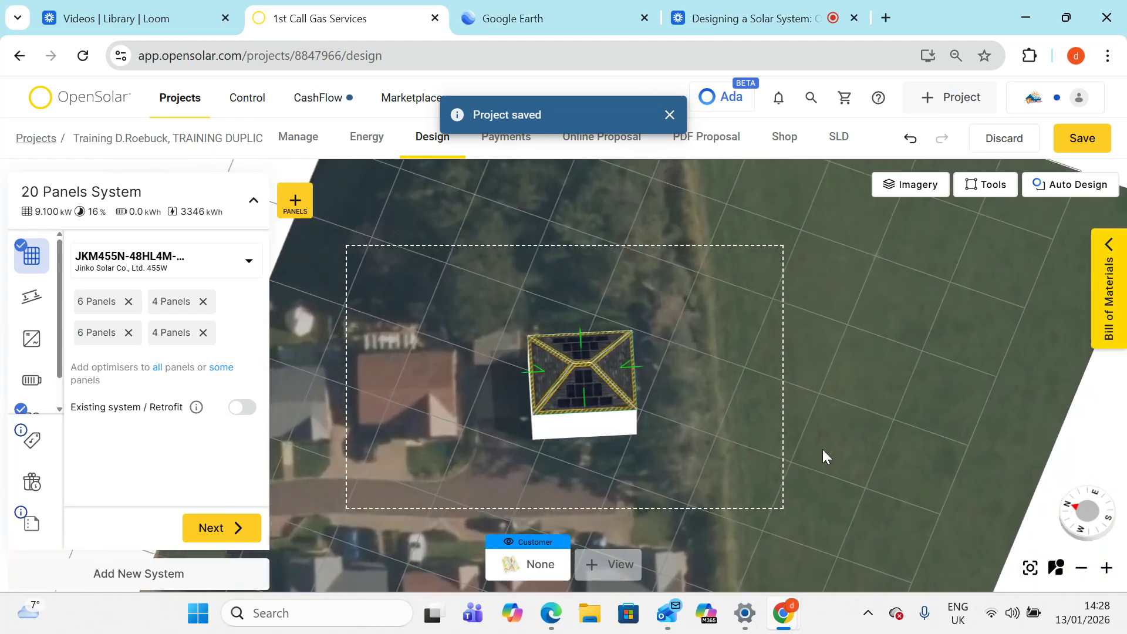
{"action": "left_click", "coordinate": [590, 23]}
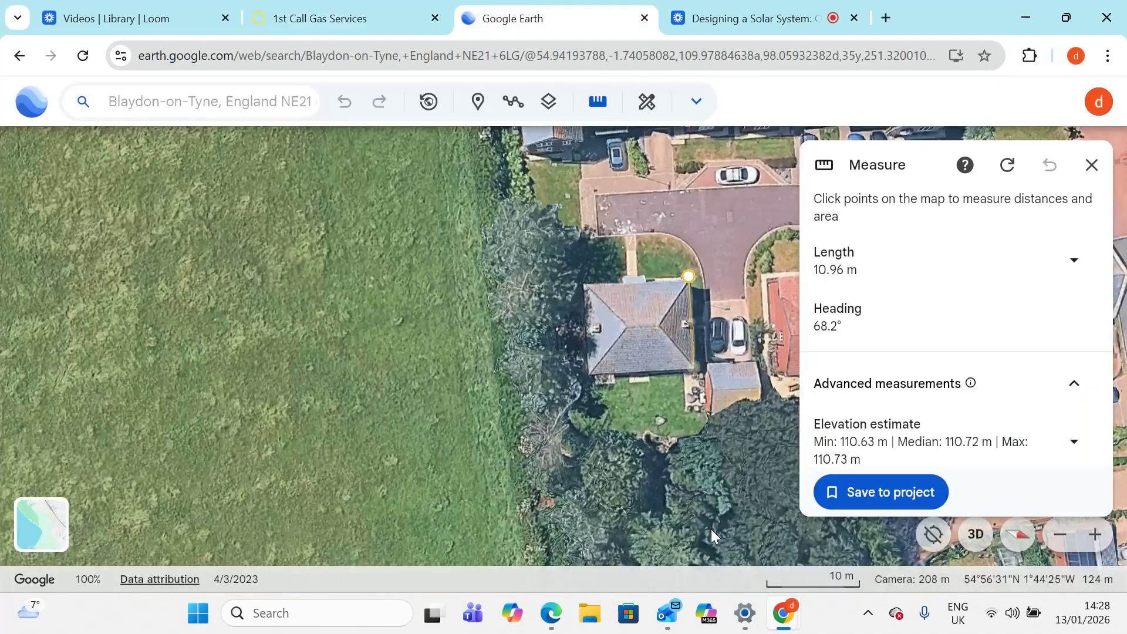
{"action": "left_click", "coordinate": [1091, 167]}
{"action": "left_click", "coordinate": [974, 536]}
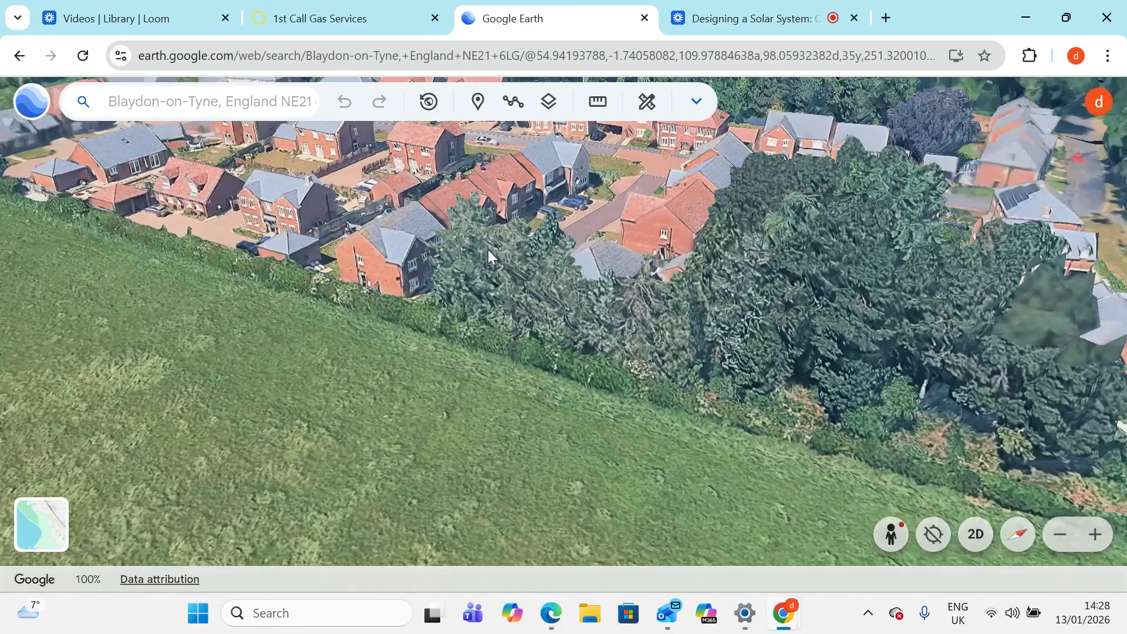
{"action": "middle_click_drag", "start_coordinate": [488, 249], "coordinate": [334, 360]}
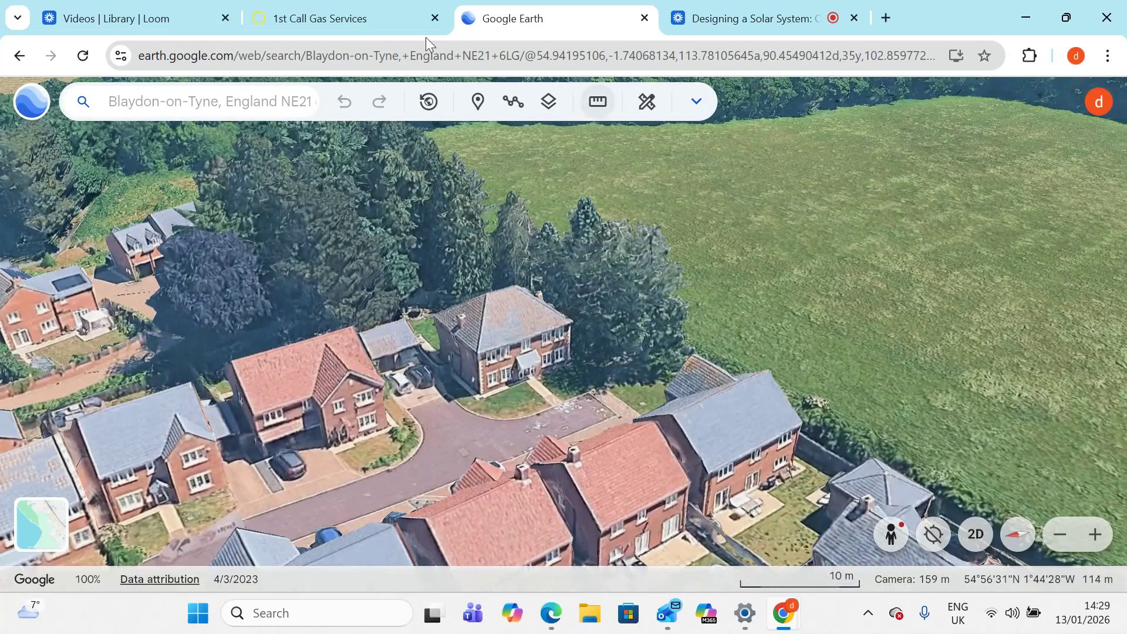
- Return to the design and place a tree just north of the house with the Tree tool
{"action": "left_click", "coordinate": [354, 24]}
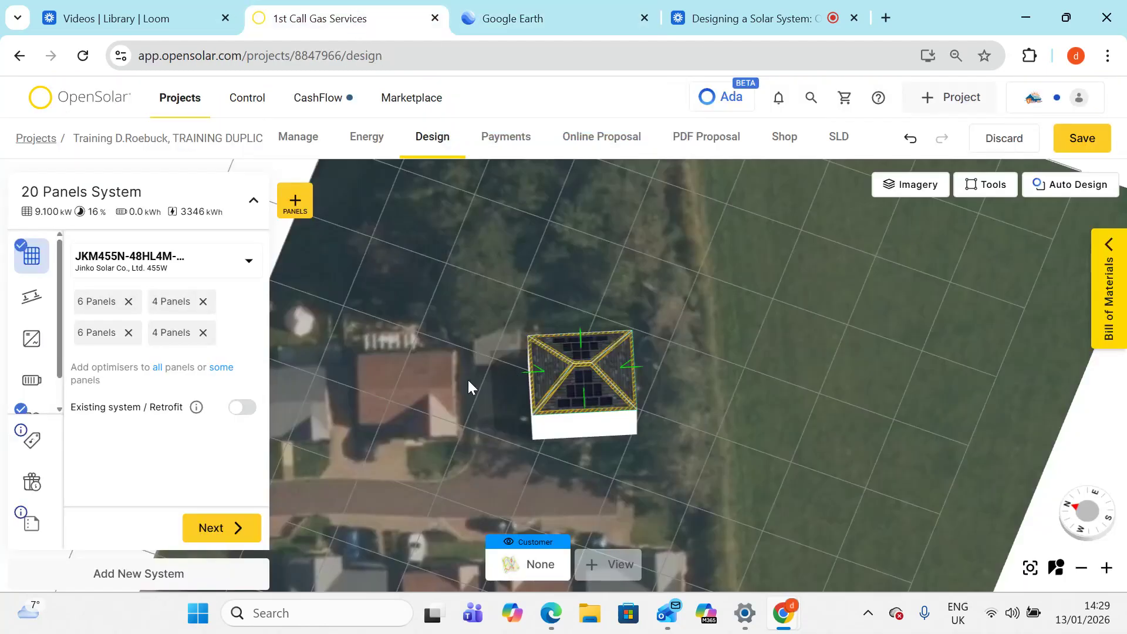
{"action": "left_click_drag", "start_coordinate": [467, 379], "coordinate": [452, 435]}
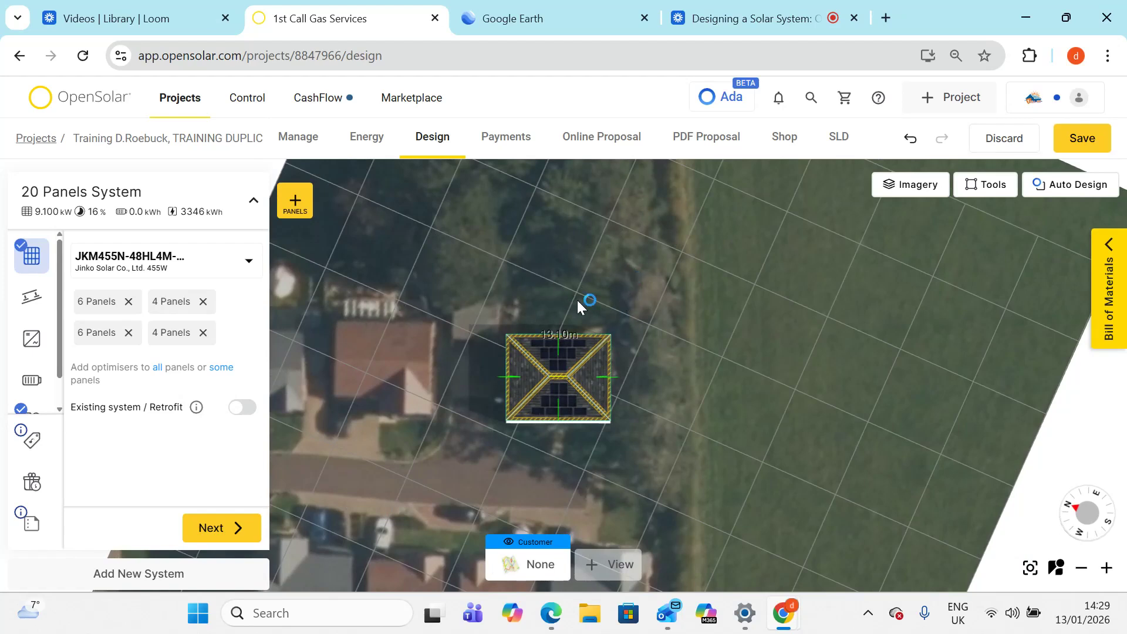
{"action": "left_click", "coordinate": [981, 186]}
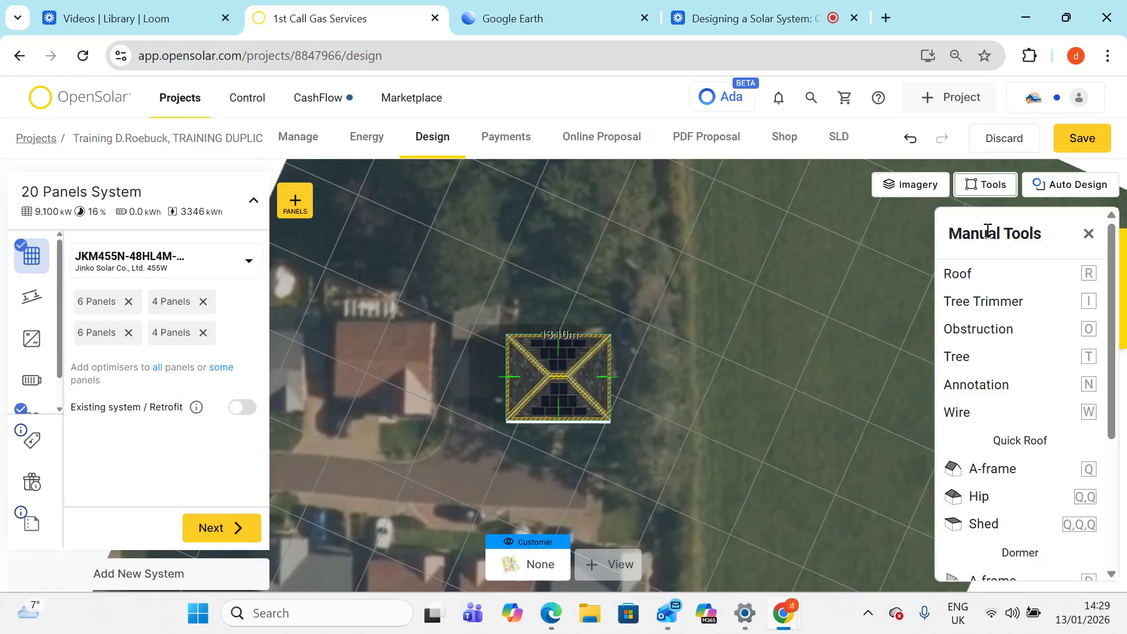
{"action": "left_click", "coordinate": [967, 364]}
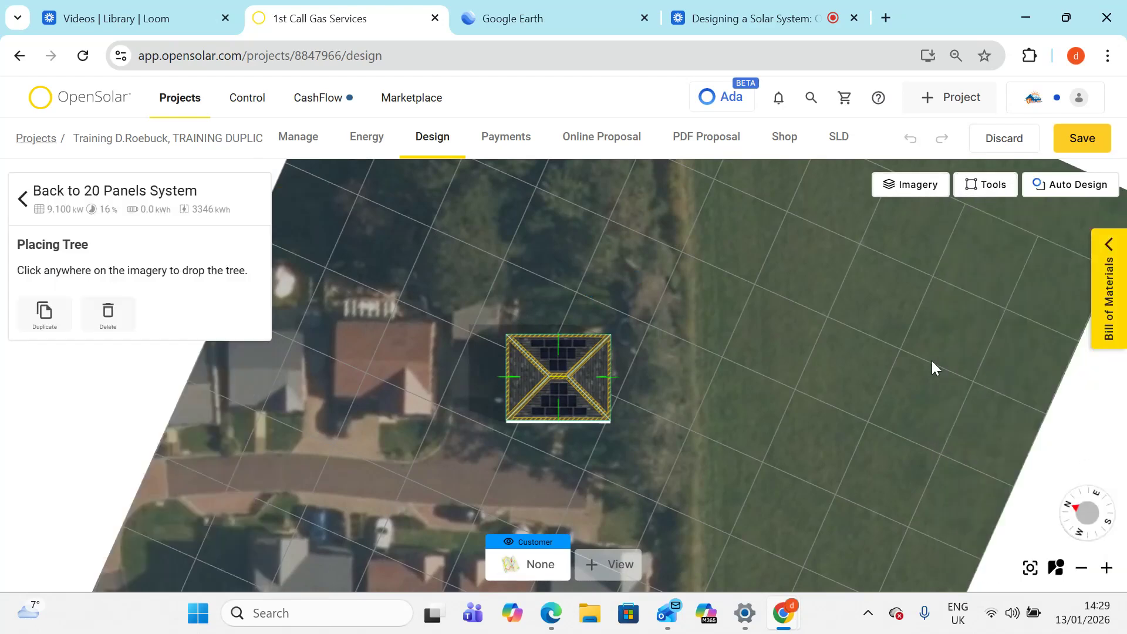
{"action": "left_click", "coordinate": [612, 301]}
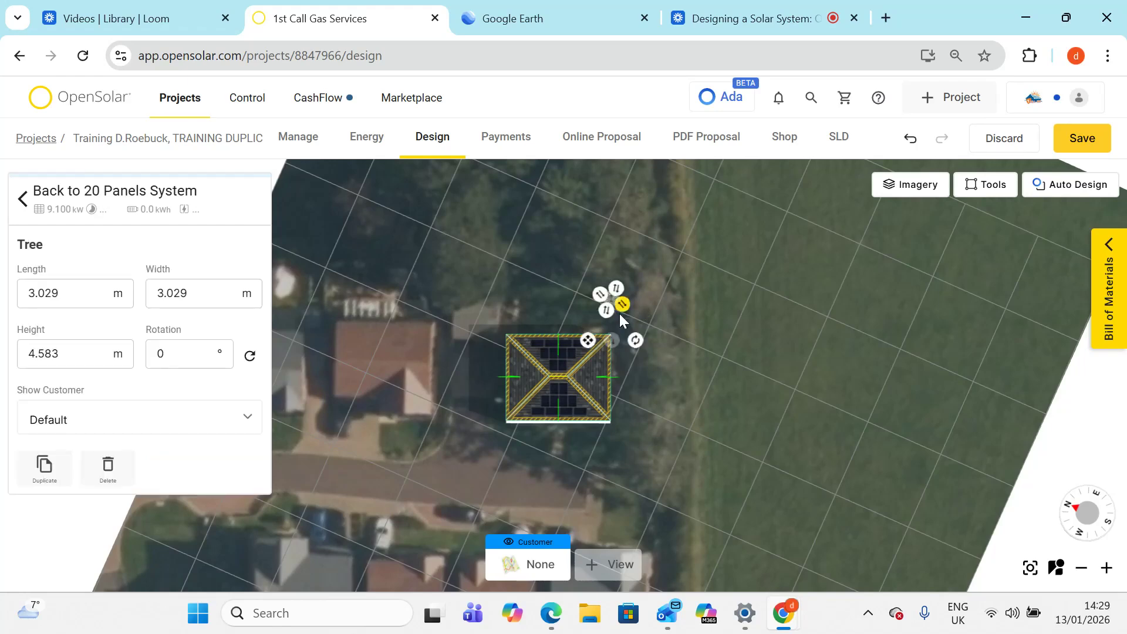
- Enlarge the tree to about 18.6 m long, 39.6 m wide and 11.1 m tall
{"action": "right_click_drag", "start_coordinate": [669, 347], "coordinate": [559, 163]}
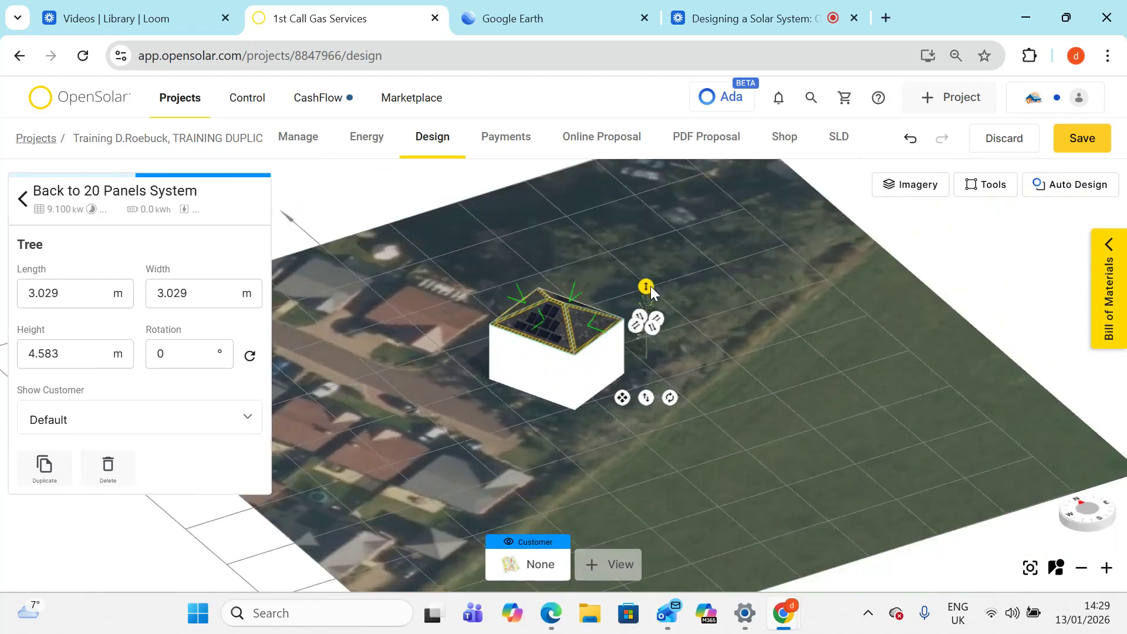
{"action": "left_click_drag", "start_coordinate": [652, 283], "coordinate": [654, 353]}
{"action": "left_click_drag", "start_coordinate": [708, 397], "coordinate": [597, 432]}
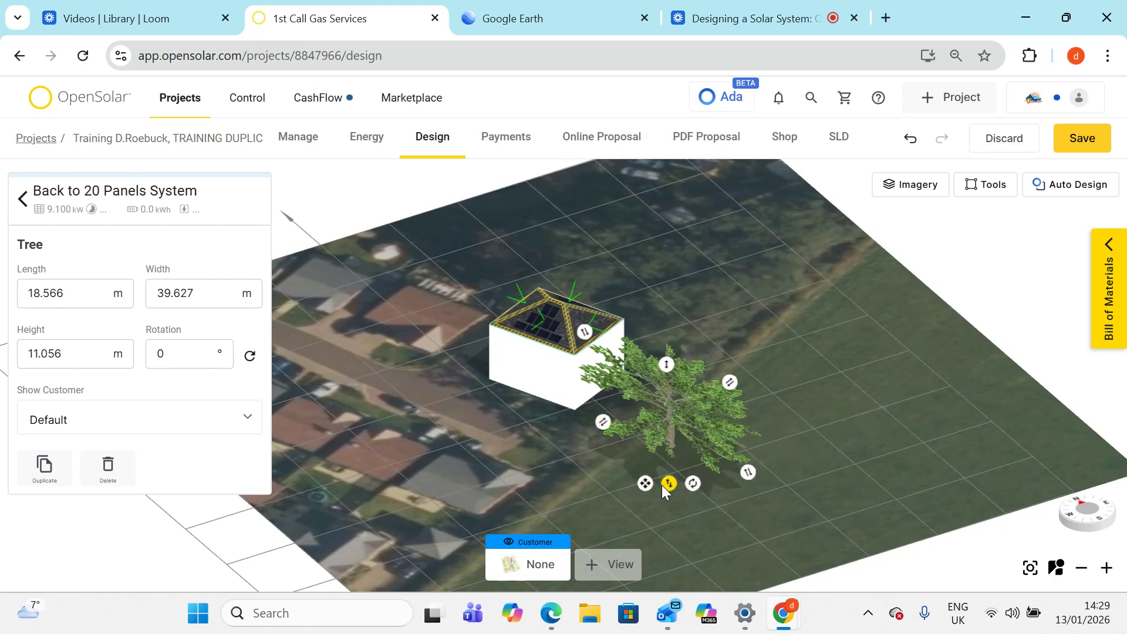
- Position the tree along the tree line behind the house, raising it to about 12.8 m tall
{"action": "left_click_drag", "start_coordinate": [645, 484], "coordinate": [652, 365]}
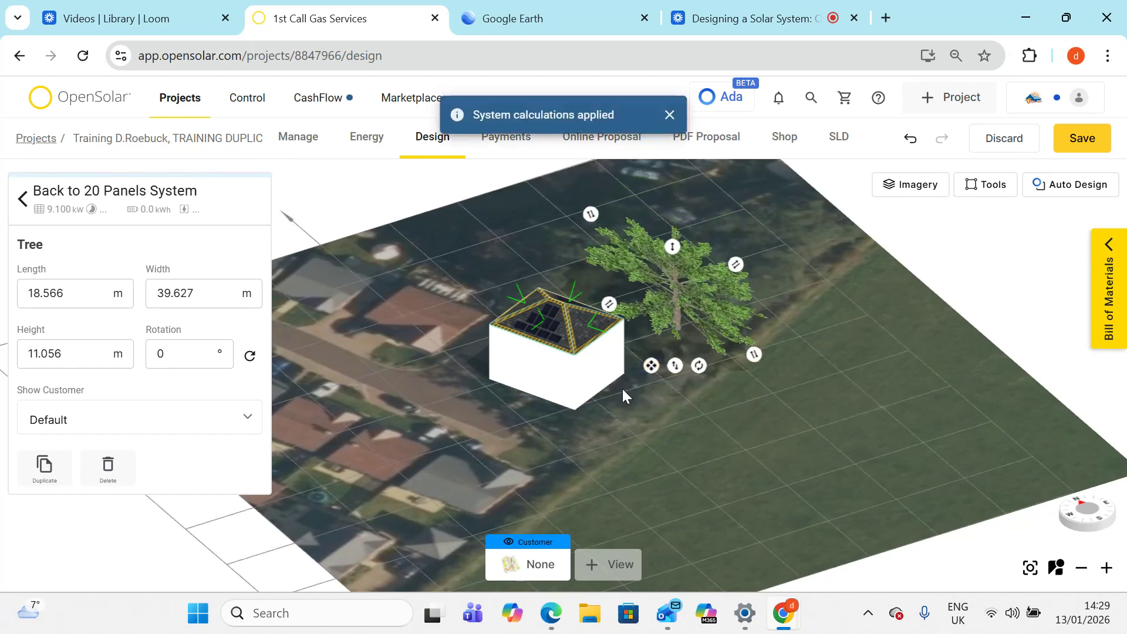
{"action": "right_click_drag", "start_coordinate": [601, 381], "coordinate": [498, 364]}
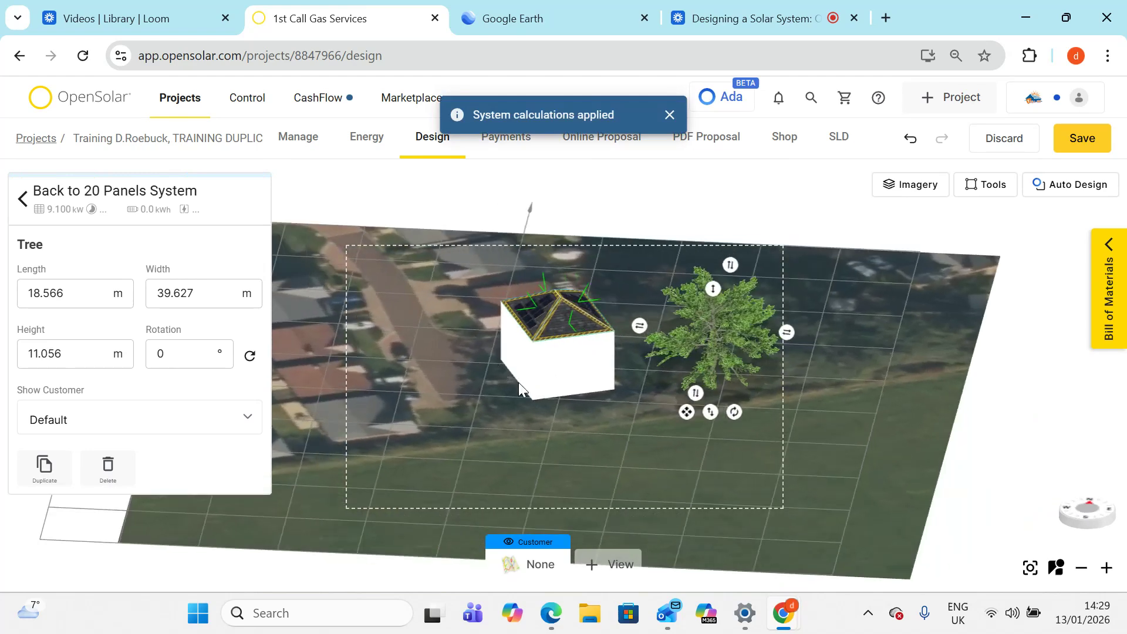
{"action": "right_click_drag", "start_coordinate": [661, 415], "coordinate": [508, 271]}
{"action": "left_click_drag", "start_coordinate": [518, 230], "coordinate": [518, 220]}
{"action": "right_click_drag", "start_coordinate": [439, 360], "coordinate": [583, 395]}
- Duplicate the tree twice and spread the copies along the tree line behind the house
{"action": "left_click", "coordinate": [45, 470]}
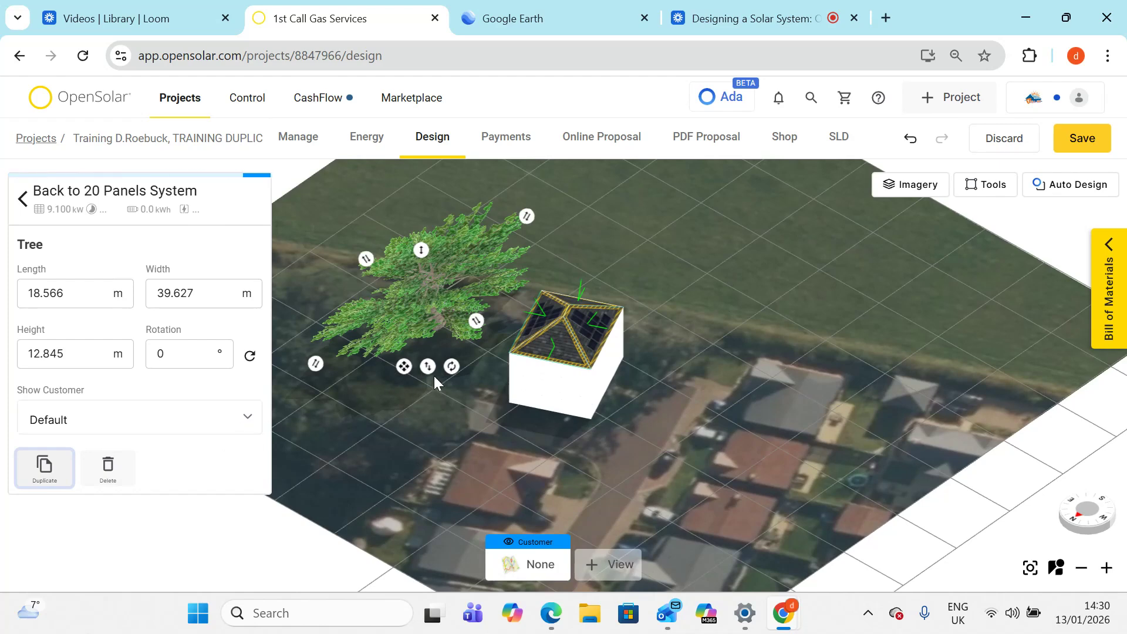
{"action": "left_click_drag", "start_coordinate": [406, 367], "coordinate": [475, 349]}
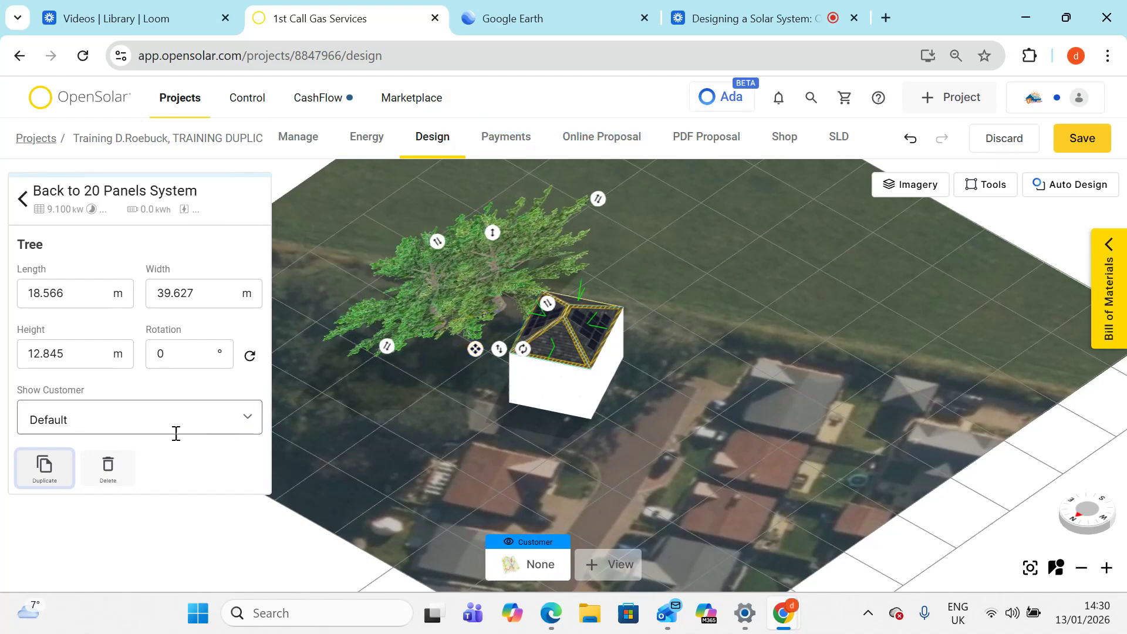
{"action": "left_click", "coordinate": [36, 485]}
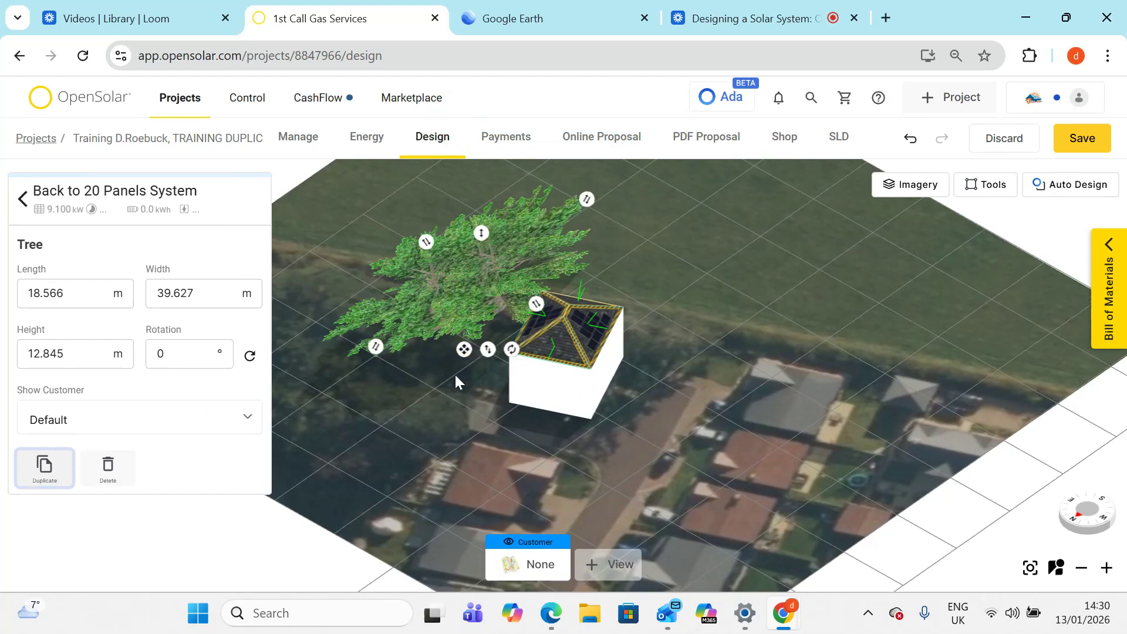
{"action": "left_click_drag", "start_coordinate": [461, 357], "coordinate": [555, 336]}
{"action": "left_click_drag", "start_coordinate": [665, 378], "coordinate": [445, 464]}
{"action": "right_click_drag", "start_coordinate": [509, 406], "coordinate": [473, 406]}
- Duplicate the tree three more times, placing the copies around the house to complete the tree row
{"action": "left_click", "coordinate": [41, 469]}
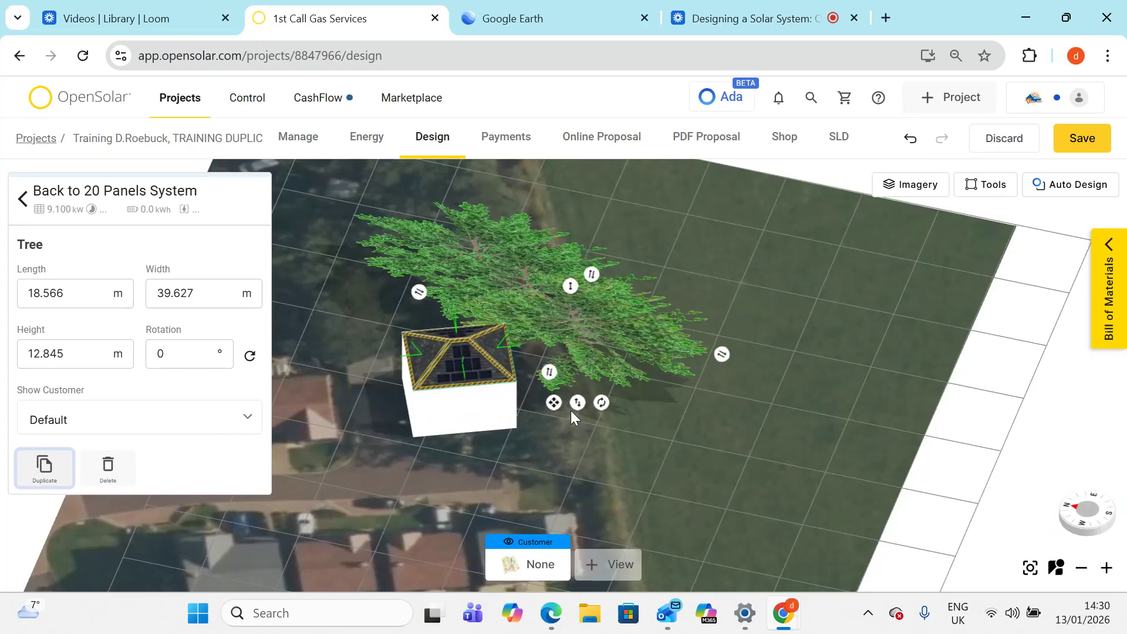
{"action": "left_click_drag", "start_coordinate": [552, 411], "coordinate": [560, 449]}
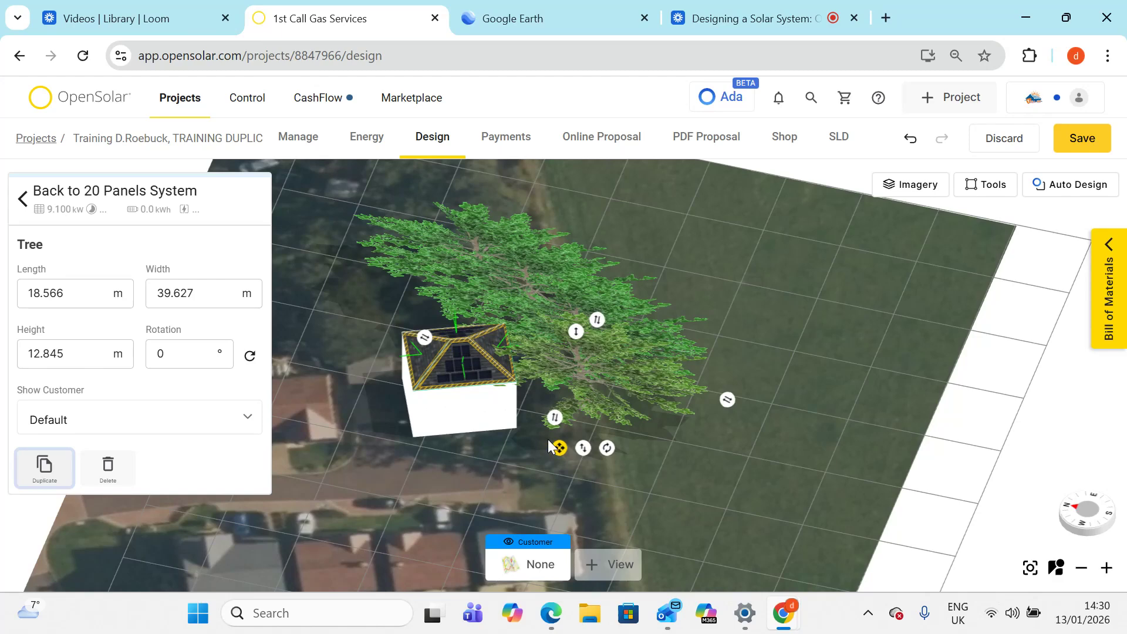
{"action": "left_click", "coordinate": [46, 473]}
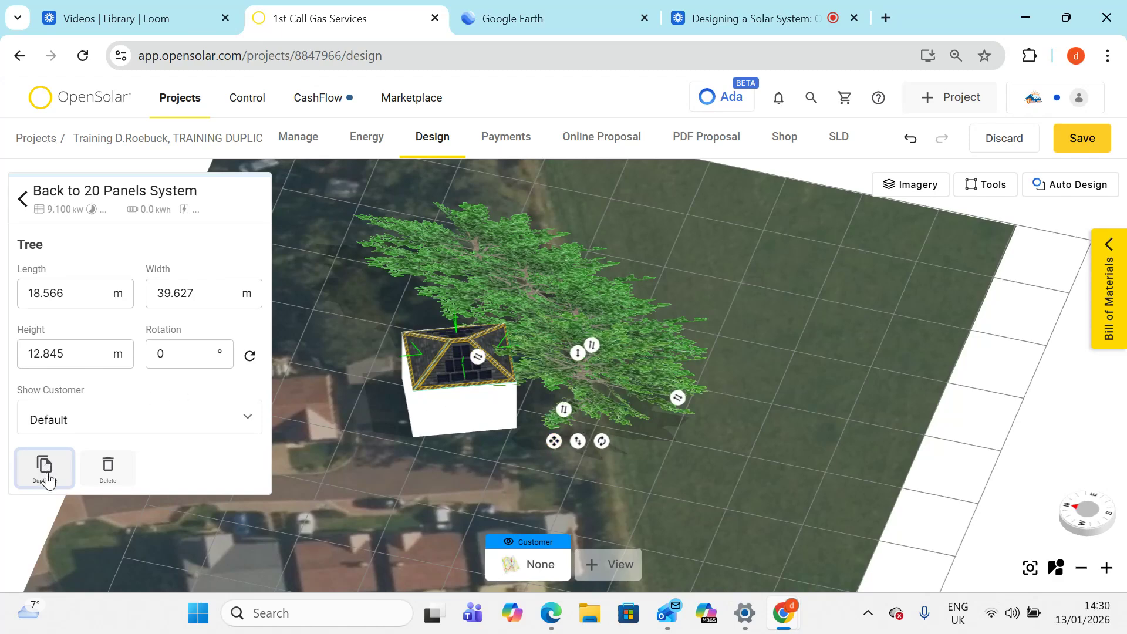
{"action": "left_click_drag", "start_coordinate": [539, 440], "coordinate": [357, 348]}
{"action": "left_click", "coordinate": [46, 469]}
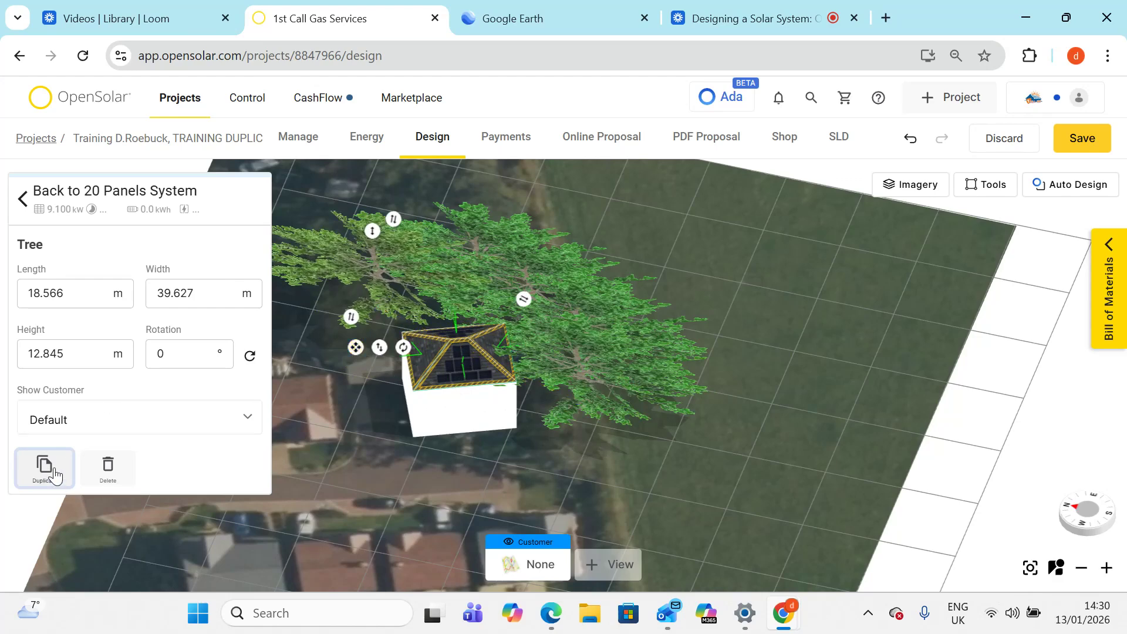
{"action": "left_click_drag", "start_coordinate": [349, 341], "coordinate": [312, 367]}
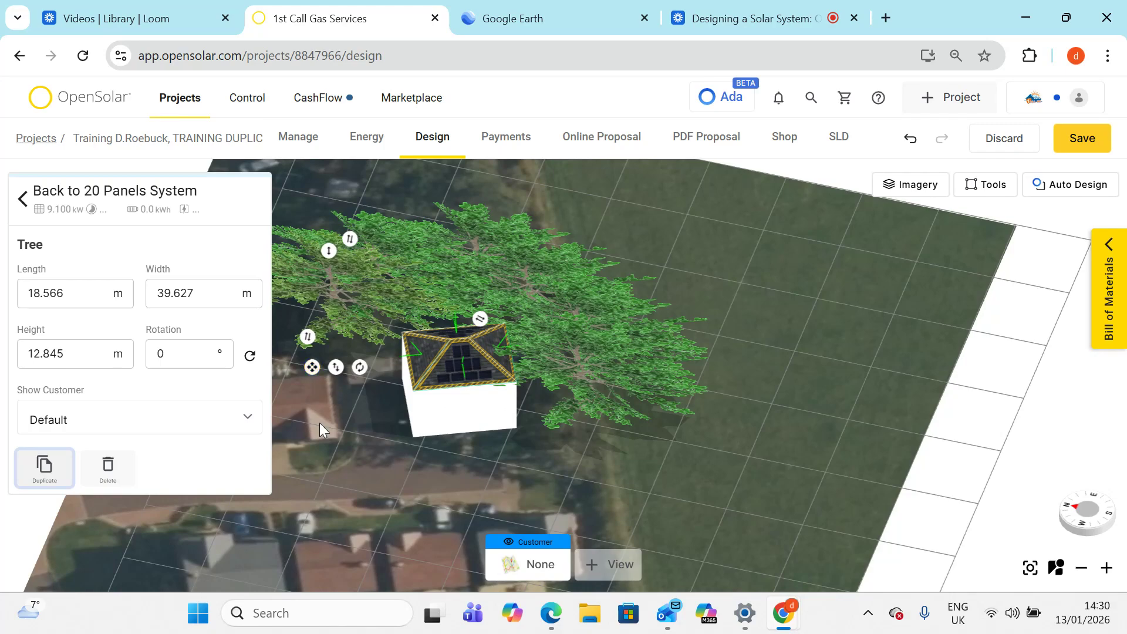
{"action": "right_click_drag", "start_coordinate": [320, 423], "coordinate": [444, 309]}
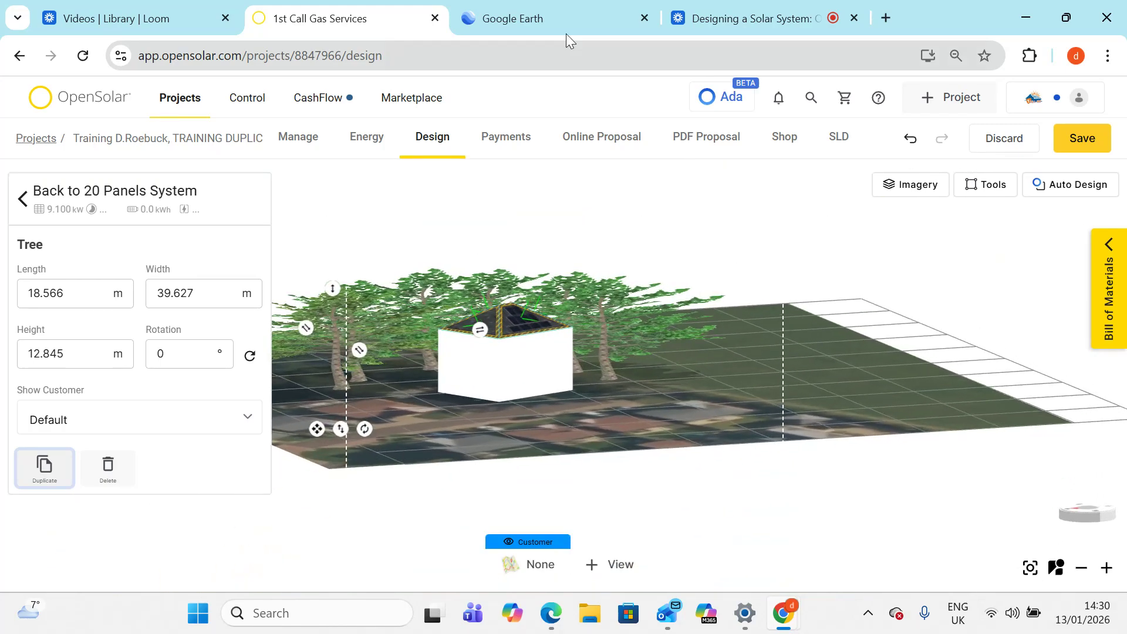
- Switch to Google Earth and compare the real trees behind the house with the model
{"action": "left_click", "coordinate": [575, 21]}
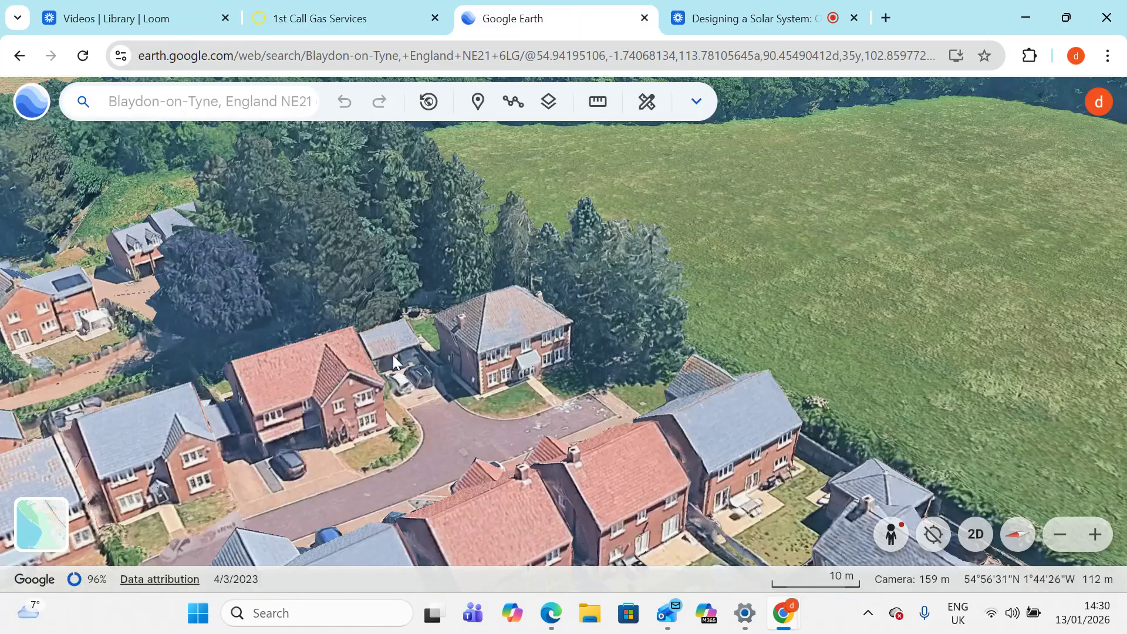
{"action": "scroll", "coordinate": [393, 354], "scroll_direction": "down", "scroll_amount": 5}
{"action": "scroll", "coordinate": [423, 327], "scroll_direction": "up", "scroll_amount": 5}
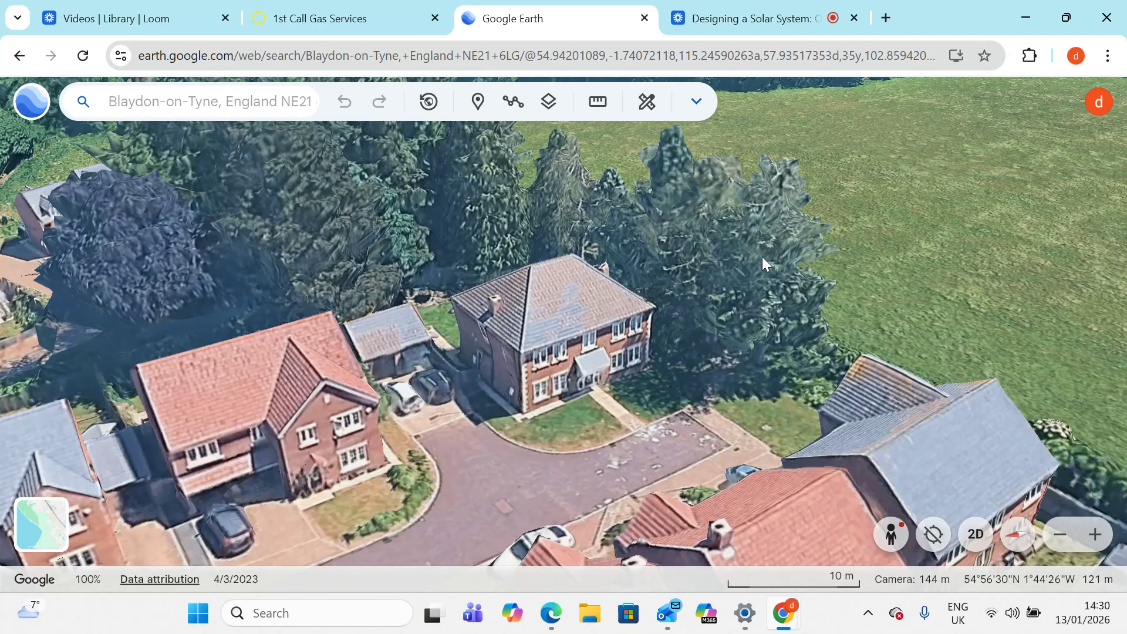
- Return to the solar design and raise one tree behind the house to about 18 m tall
{"action": "left_click", "coordinate": [323, 22]}
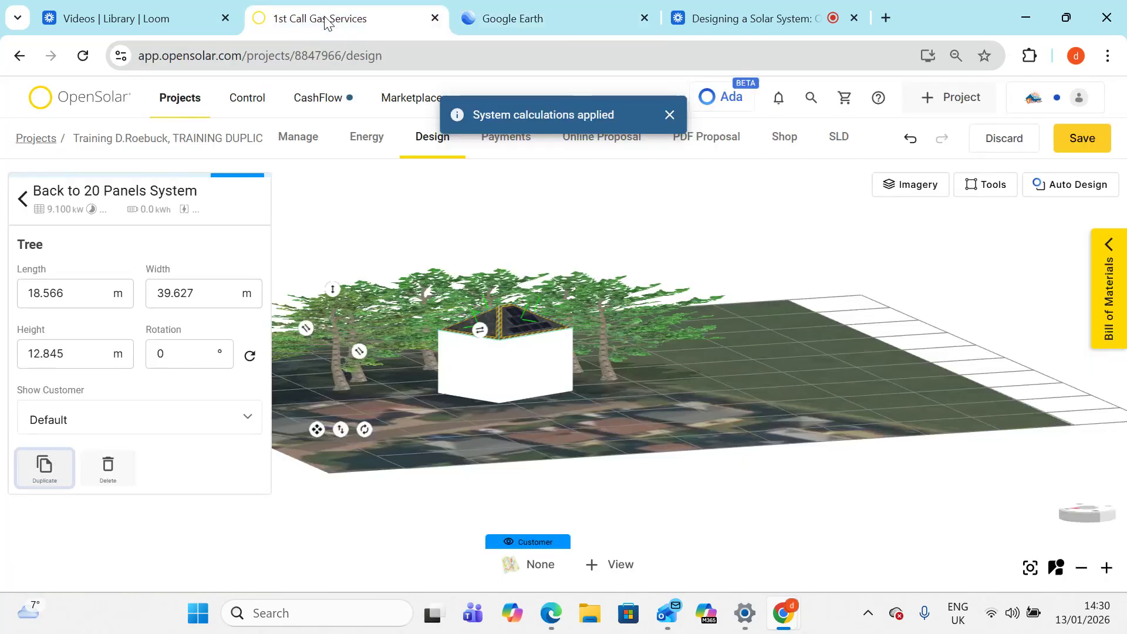
{"action": "left_click", "coordinate": [605, 340]}
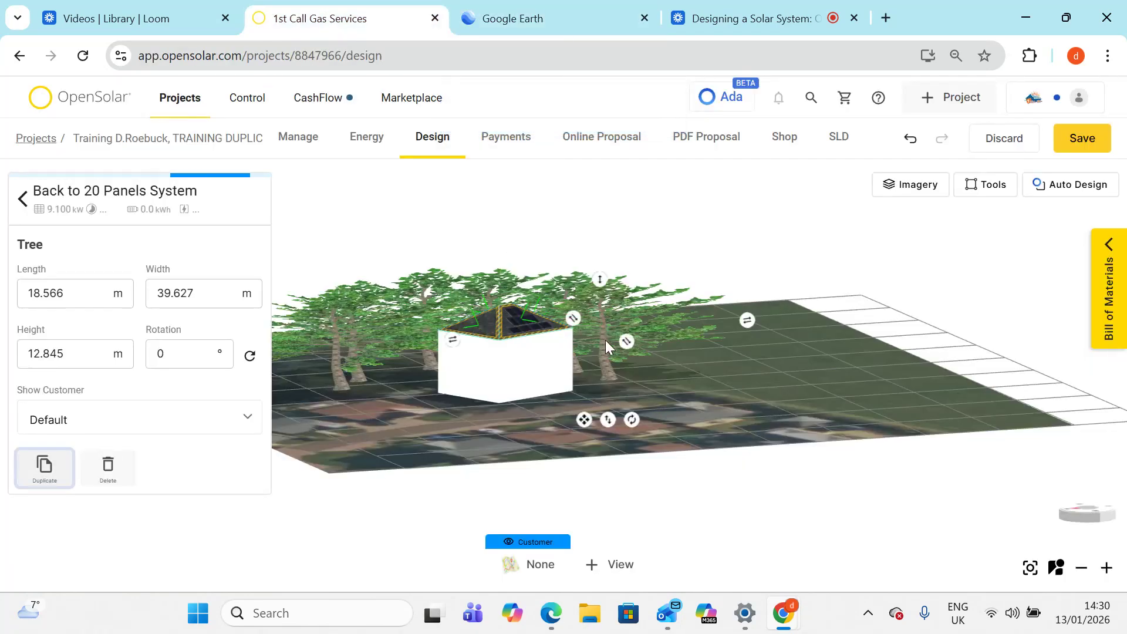
{"action": "left_click_drag", "start_coordinate": [602, 276], "coordinate": [608, 239]}
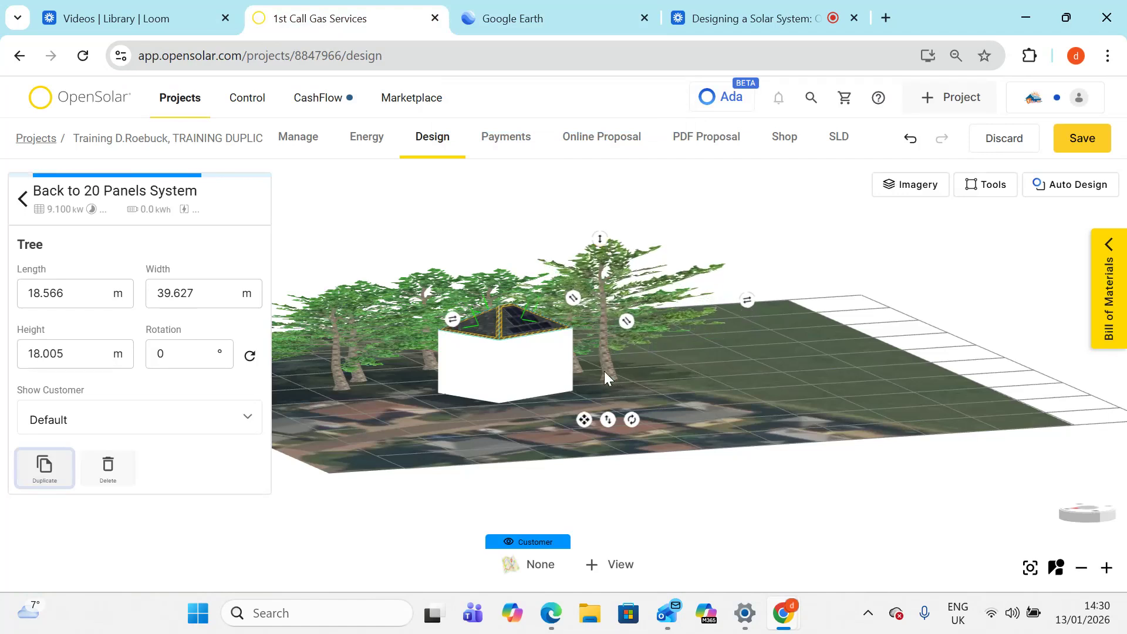
- Raise another tree at the end of the tree line to about 20.1 m tall
{"action": "left_click_drag", "start_coordinate": [623, 393], "coordinate": [604, 414]}
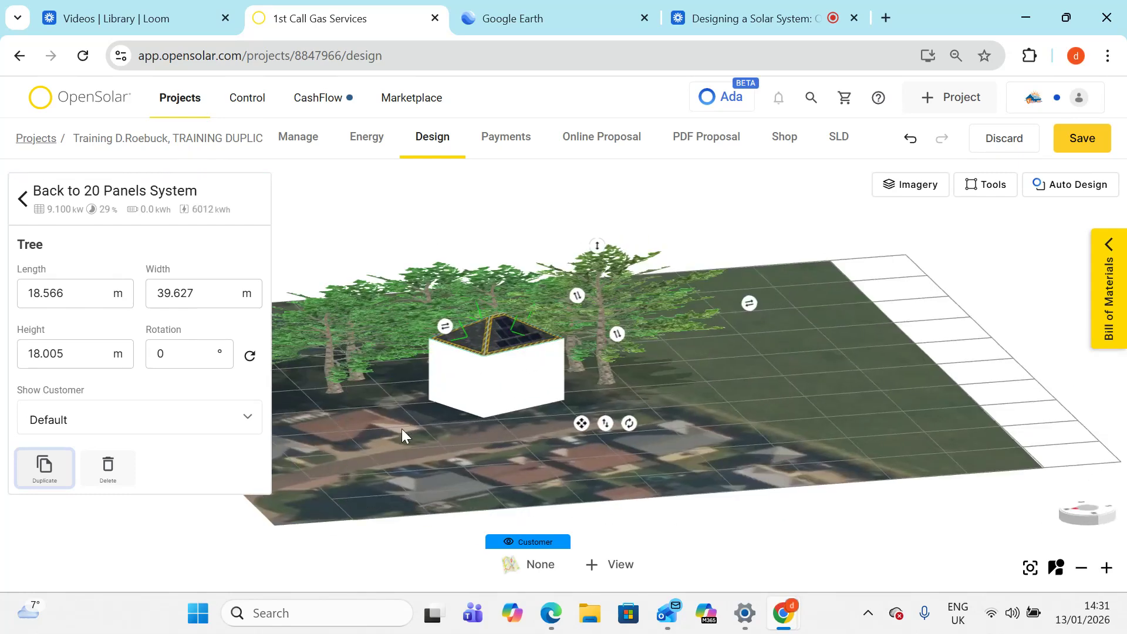
{"action": "left_click", "coordinate": [324, 345]}
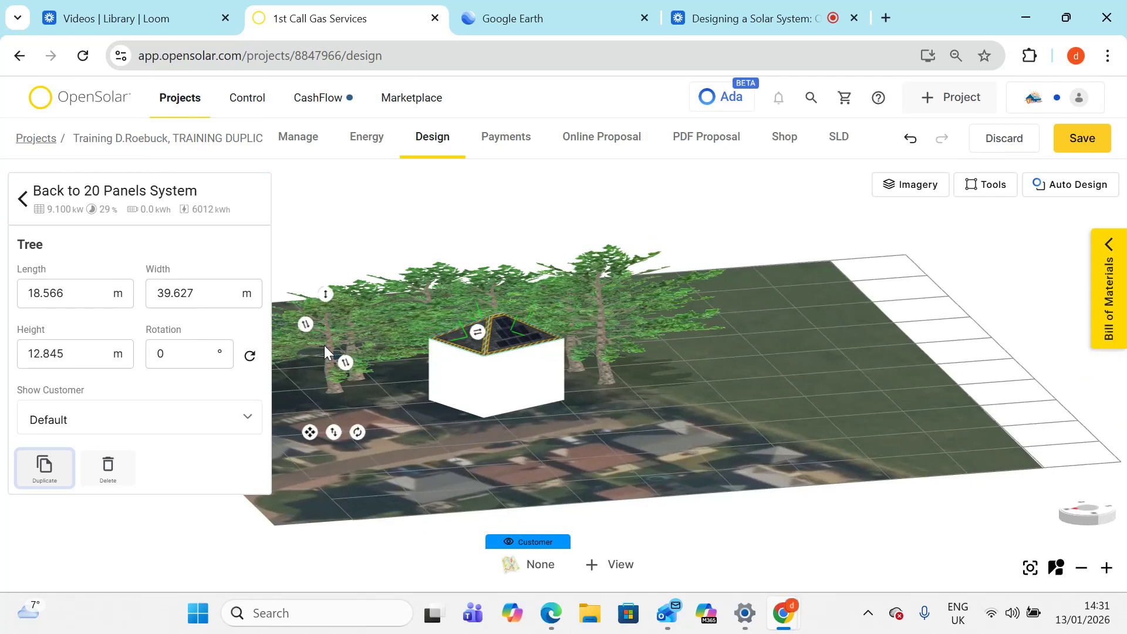
{"action": "left_click_drag", "start_coordinate": [327, 289], "coordinate": [323, 239]}
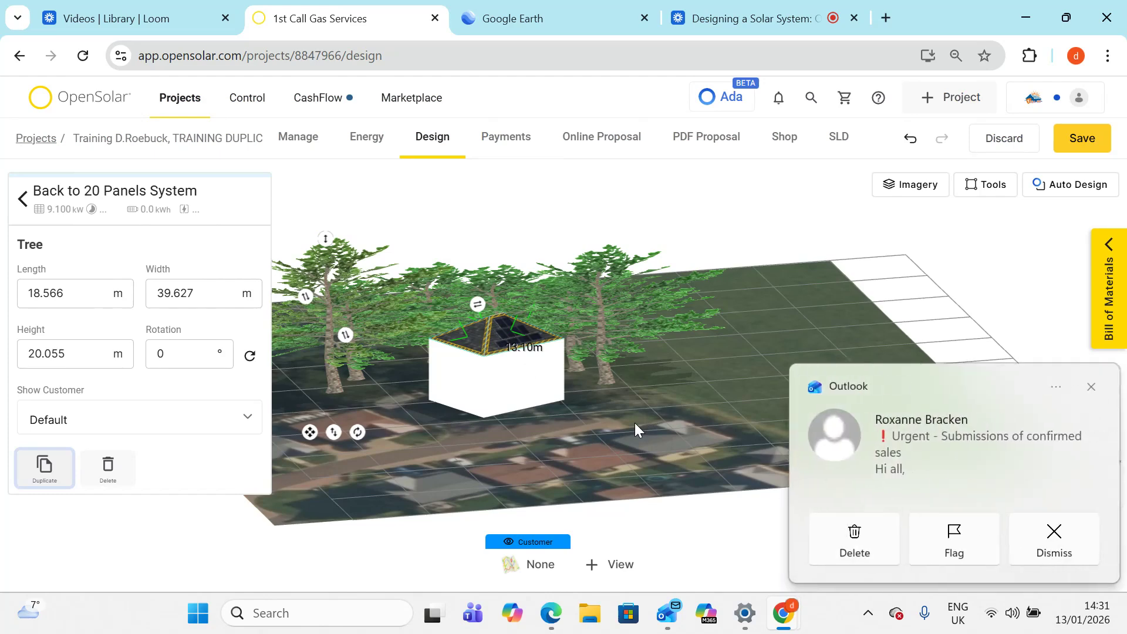
- Save the design with the taller trees
{"action": "right_click_drag", "start_coordinate": [636, 426], "coordinate": [664, 496]}
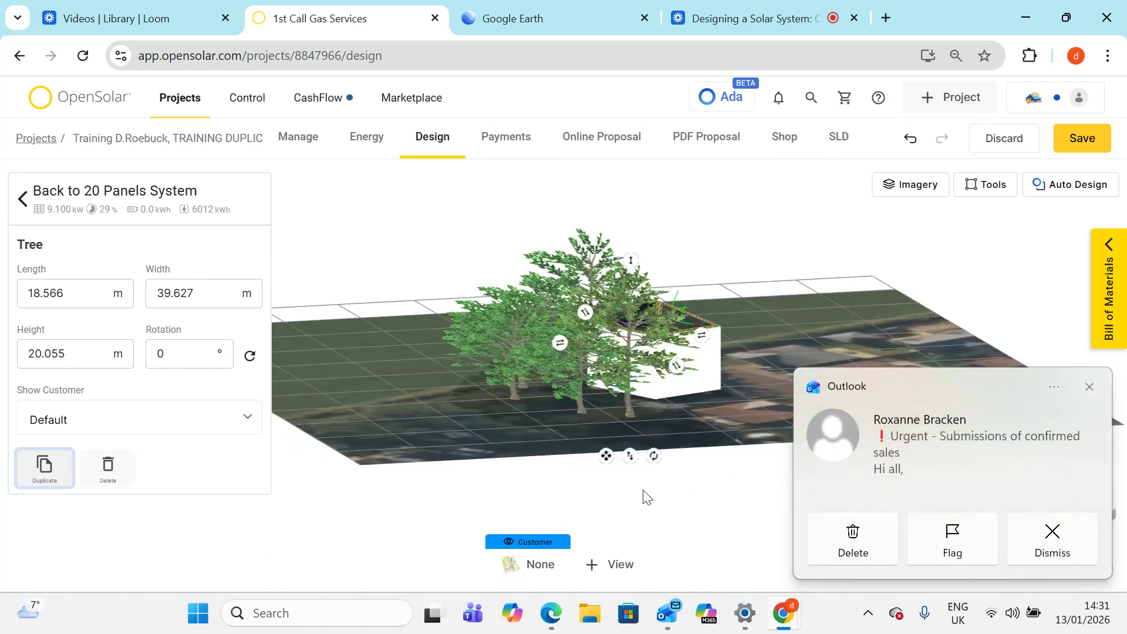
{"action": "right_click_drag", "start_coordinate": [471, 425], "coordinate": [769, 482]}
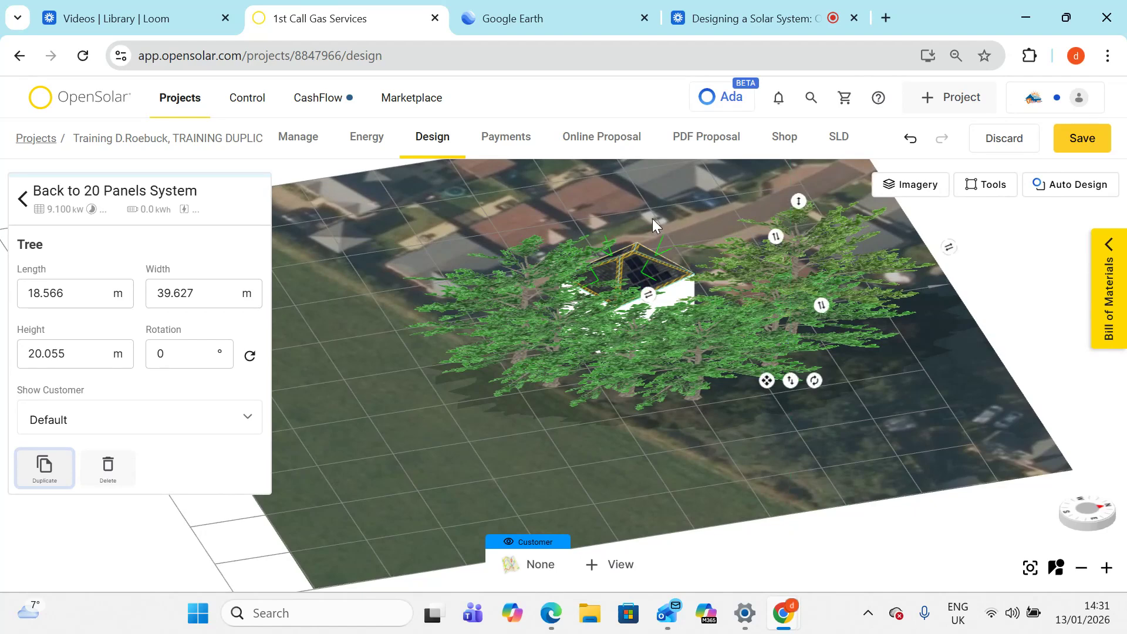
{"action": "left_click_drag", "start_coordinate": [547, 488], "coordinate": [488, 518]}
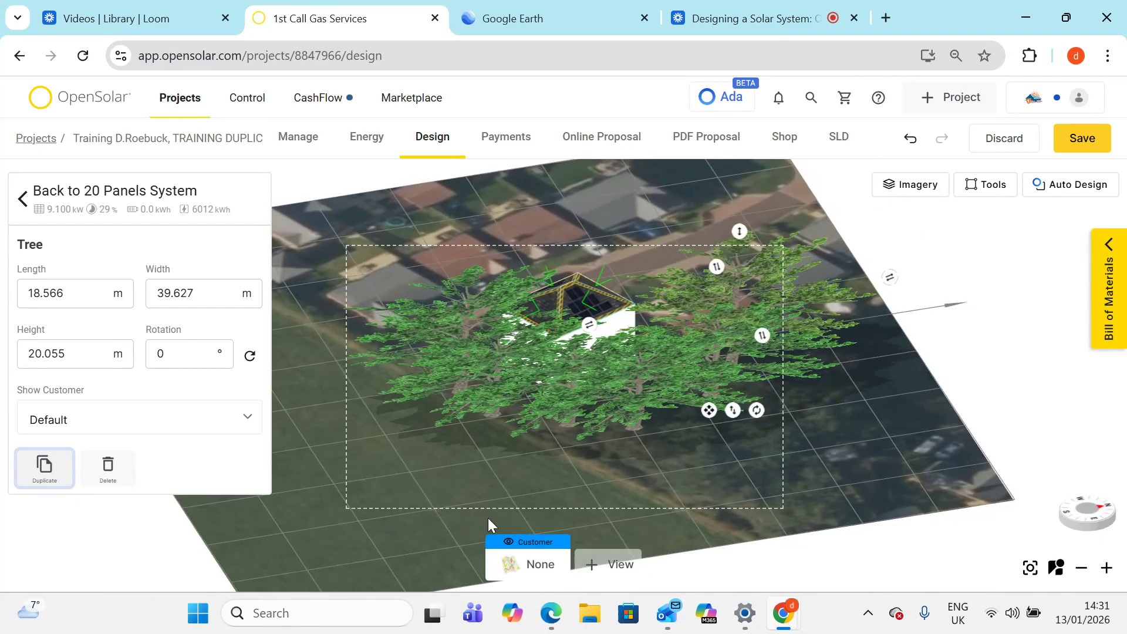
{"action": "left_click_drag", "start_coordinate": [488, 518], "coordinate": [428, 633]}
{"action": "right_click", "coordinate": [428, 632]}
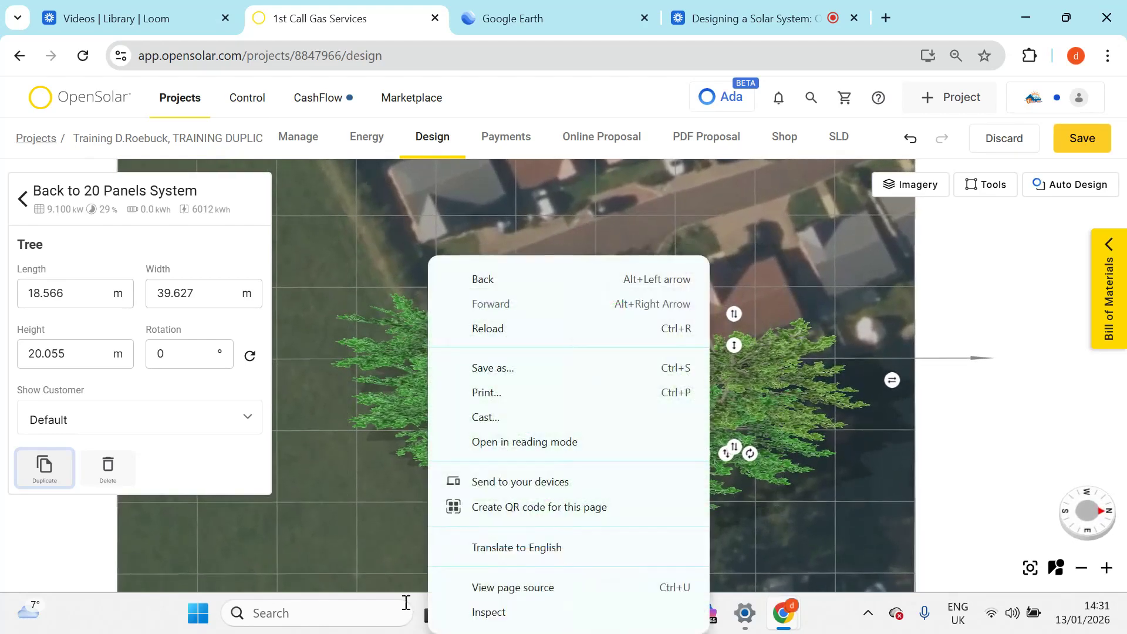
{"action": "left_click", "coordinate": [350, 520]}
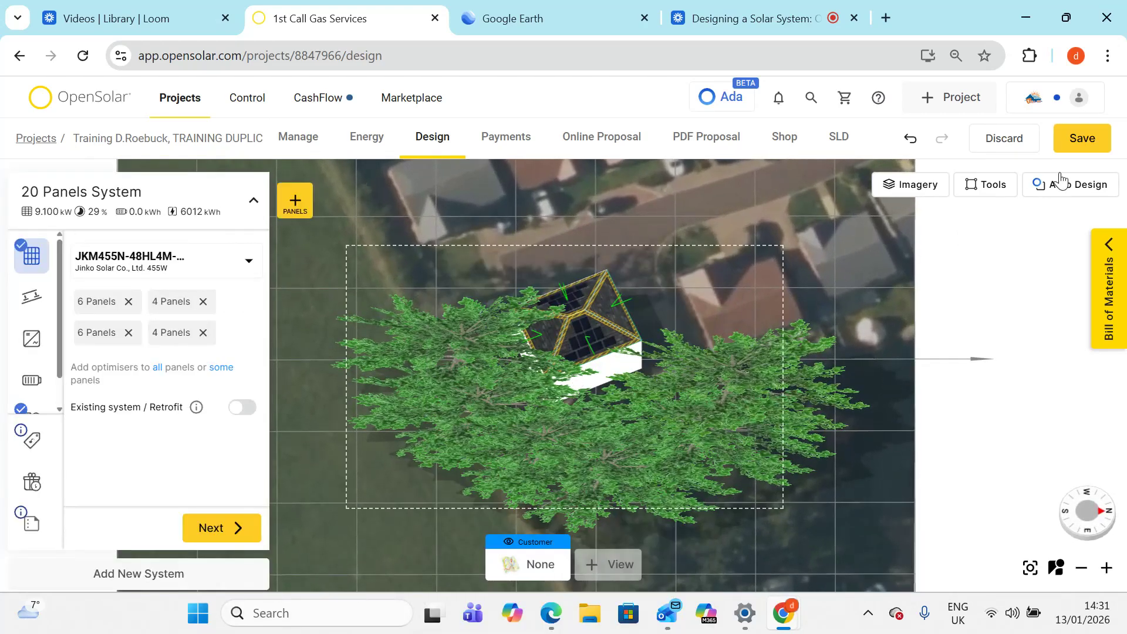
{"action": "left_click", "coordinate": [1104, 141]}
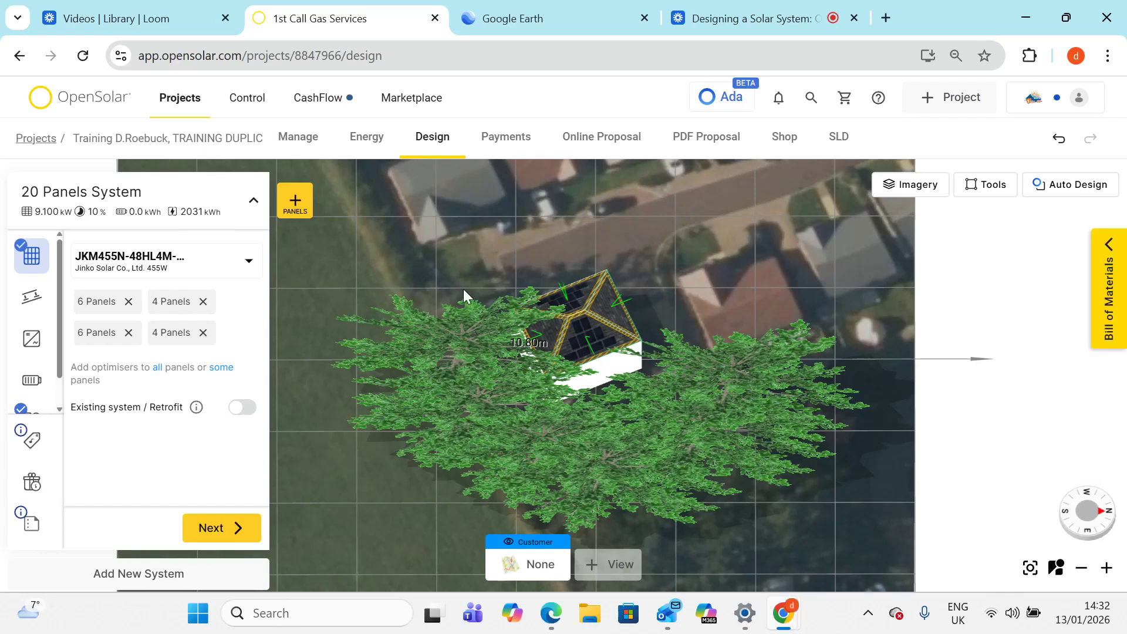
- Zoom in on the roof and select a panel group lying beneath the tree canopy
{"action": "left_click", "coordinate": [585, 328]}
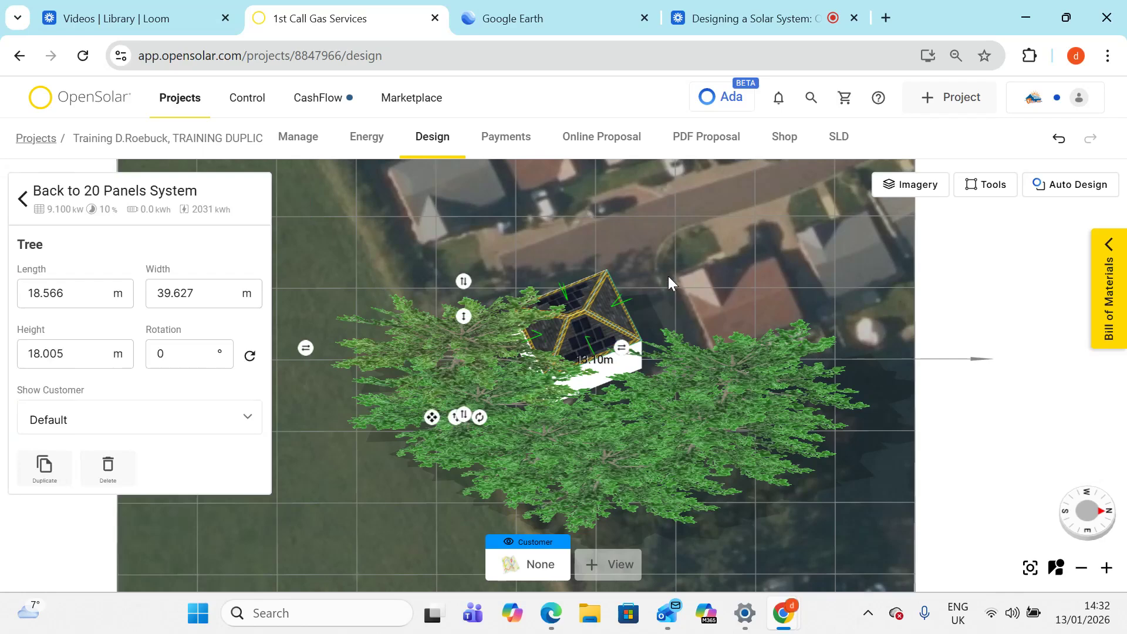
{"action": "right_click_drag", "start_coordinate": [665, 278], "coordinate": [605, 341]}
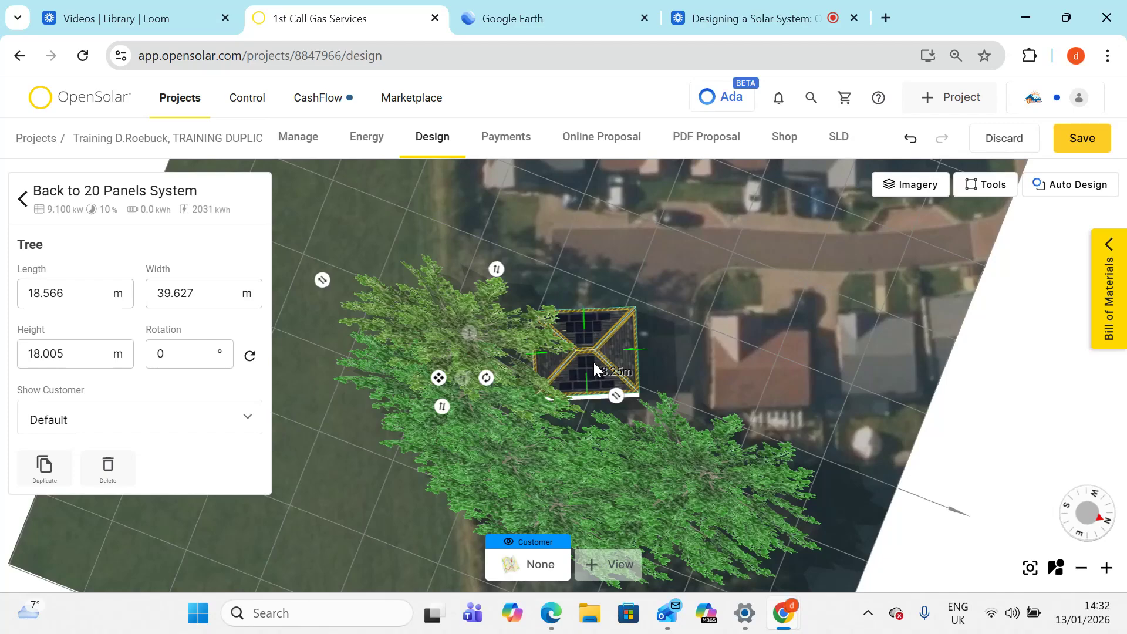
{"action": "left_click", "coordinate": [717, 327]}
{"action": "scroll", "coordinate": [661, 331], "scroll_direction": "up", "scroll_amount": 3}
{"action": "left_click", "coordinate": [634, 349]}
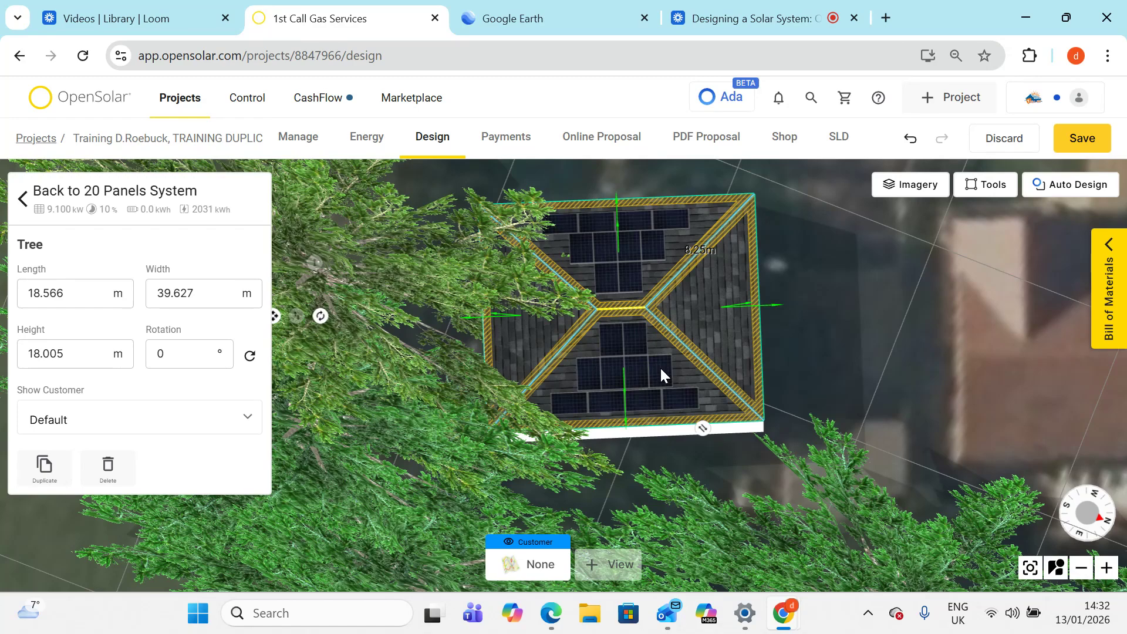
{"action": "left_click", "coordinate": [24, 199]}
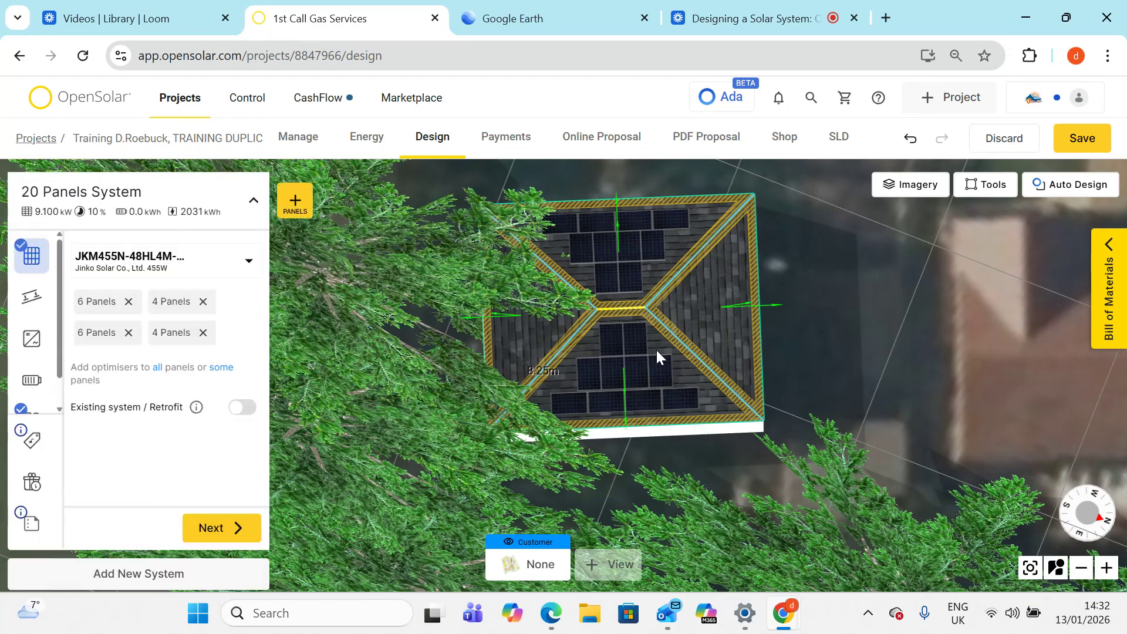
{"action": "left_click", "coordinate": [669, 365]}
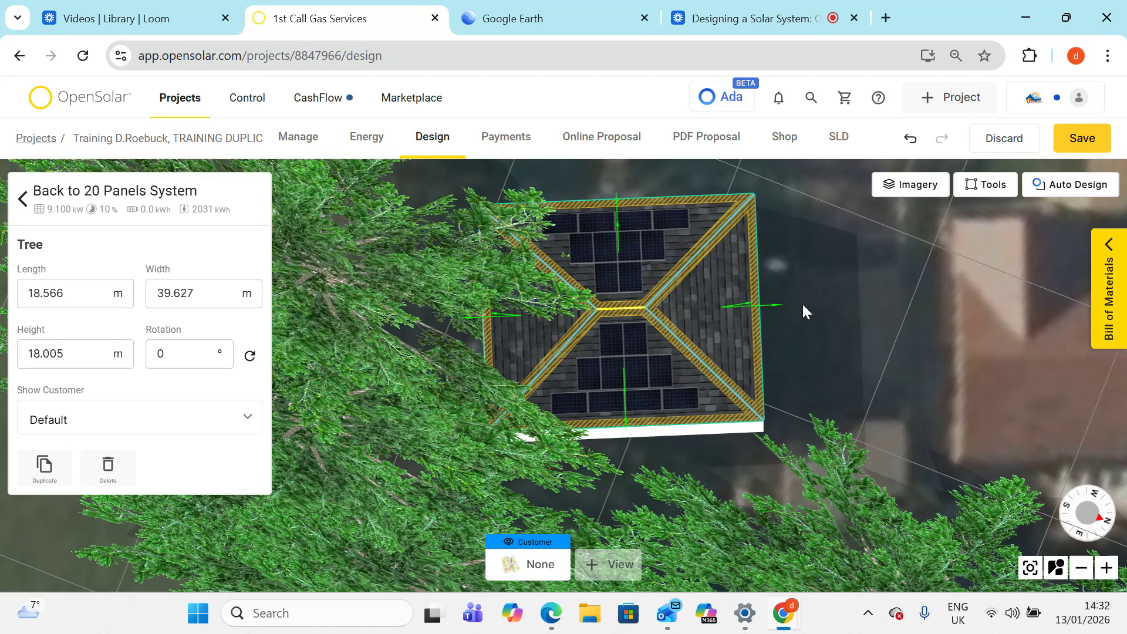
{"action": "left_click", "coordinate": [804, 310]}
{"action": "left_click", "coordinate": [664, 364]}
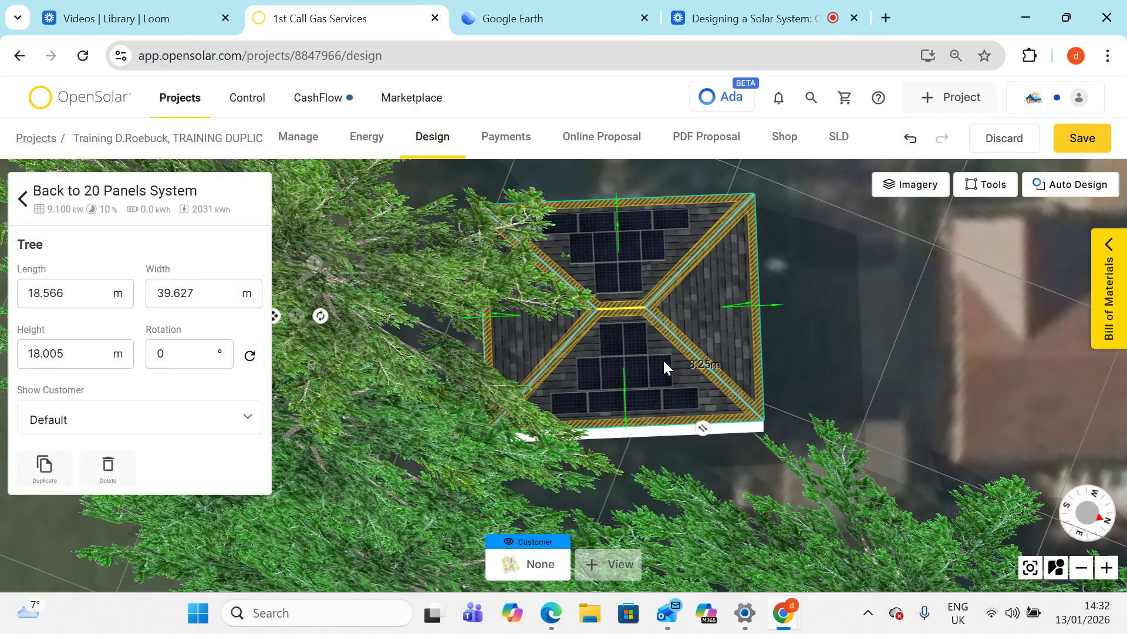
{"action": "left_click_drag", "start_coordinate": [664, 364], "coordinate": [523, 395]}
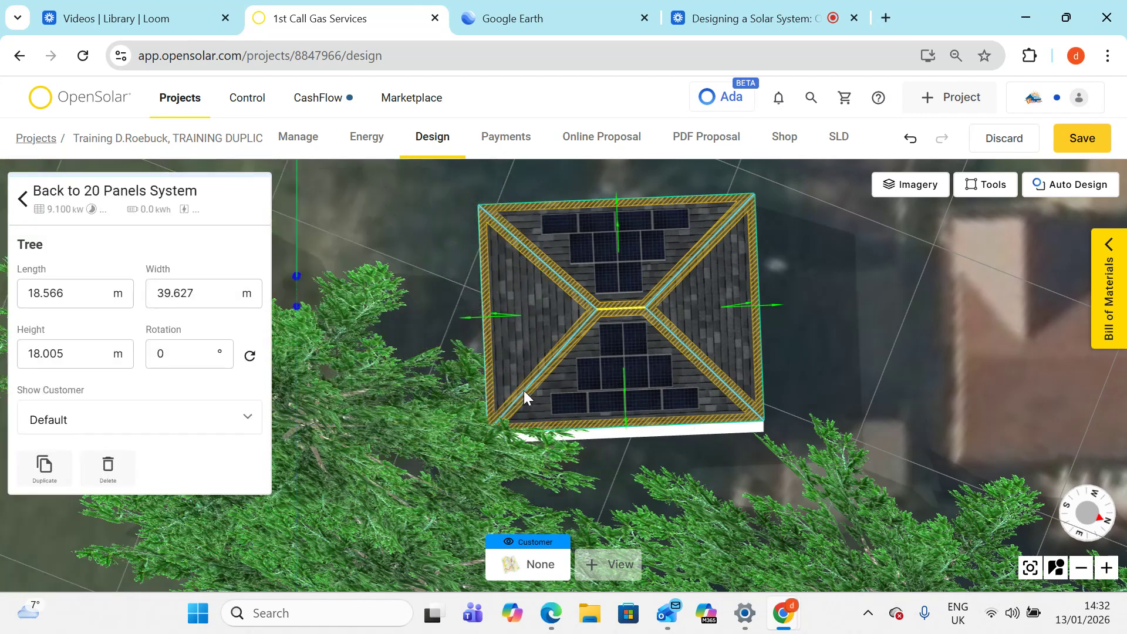
{"action": "left_click", "coordinate": [658, 373]}
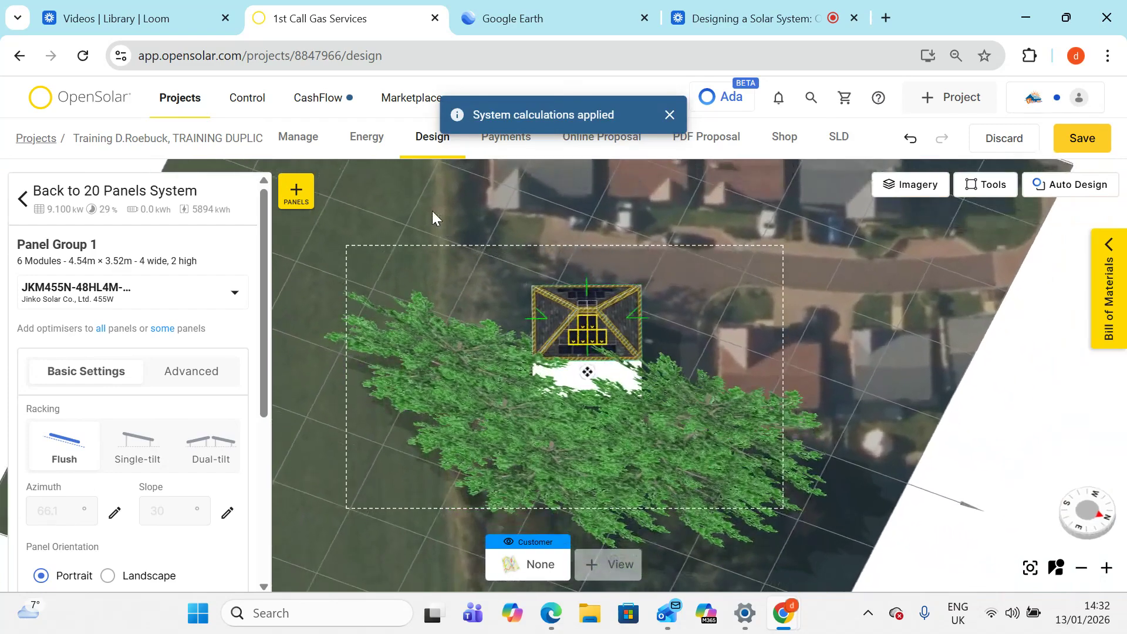
- Open the panel group's shading section and inspect the hourly shade impact table for several months
{"action": "scroll", "coordinate": [170, 417], "scroll_direction": "down", "scroll_amount": 5}
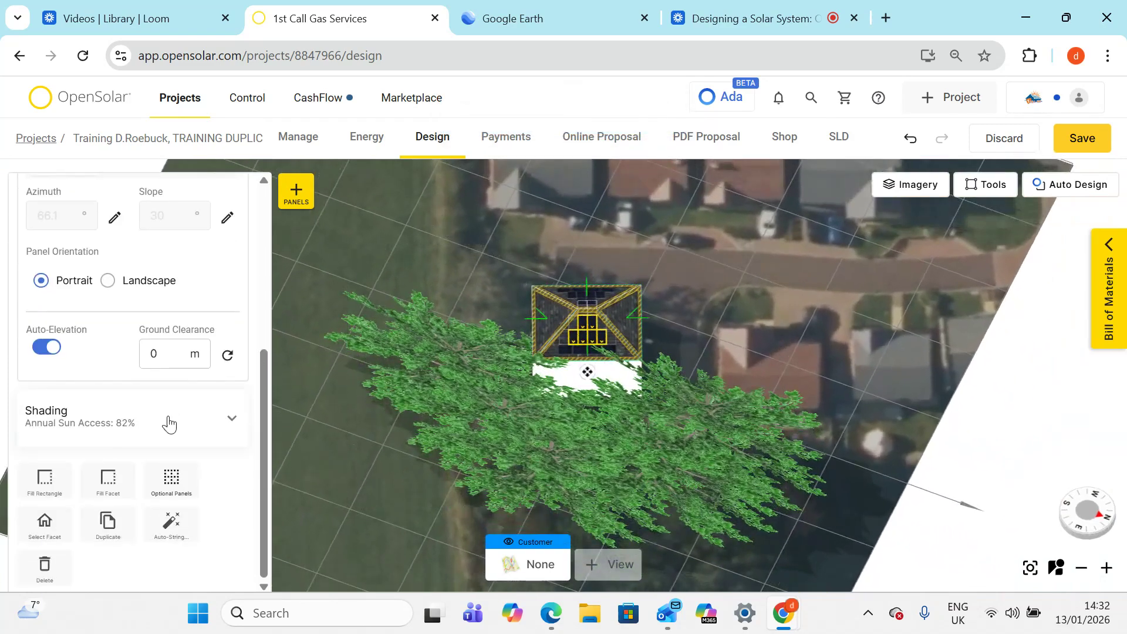
{"action": "left_click", "coordinate": [148, 420]}
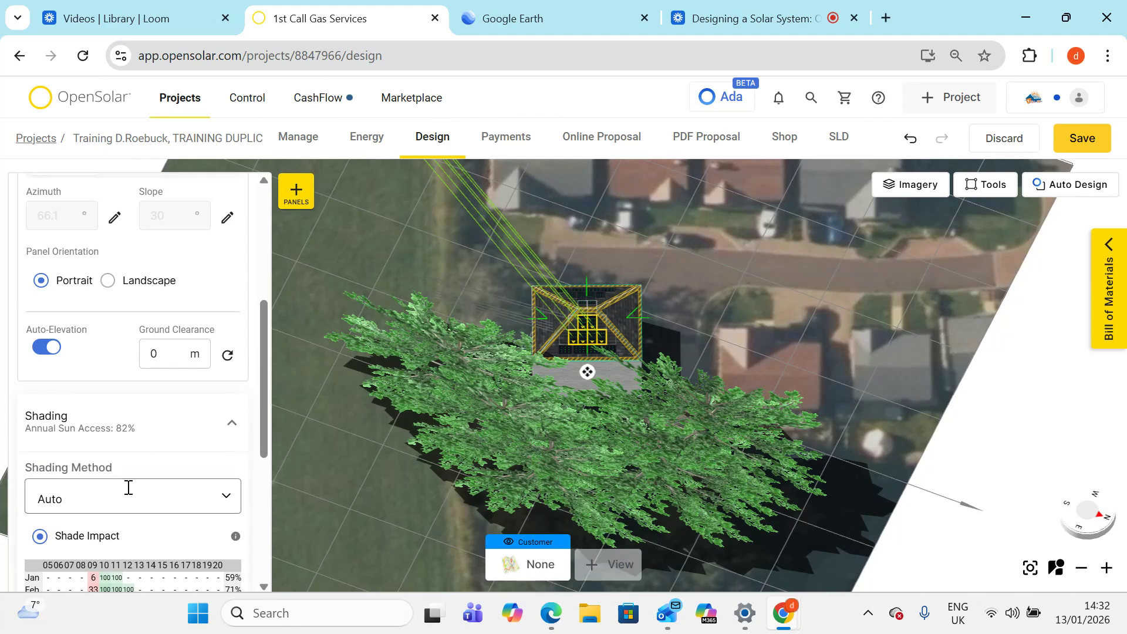
{"action": "scroll", "coordinate": [126, 486], "scroll_direction": "down", "scroll_amount": 3}
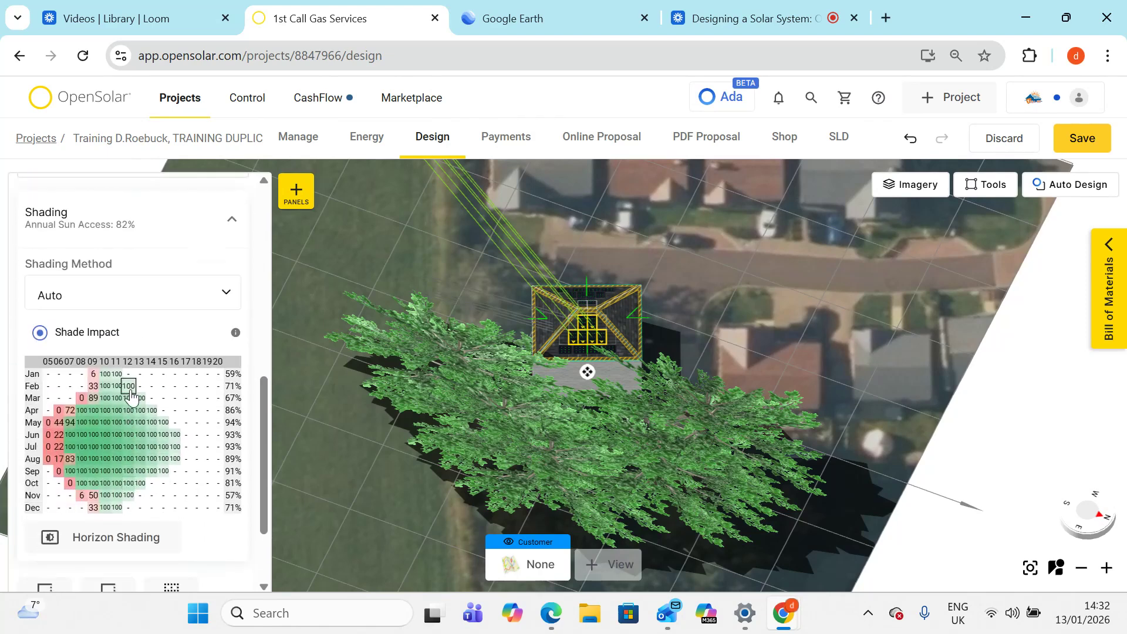
{"action": "left_click", "coordinate": [82, 399]}
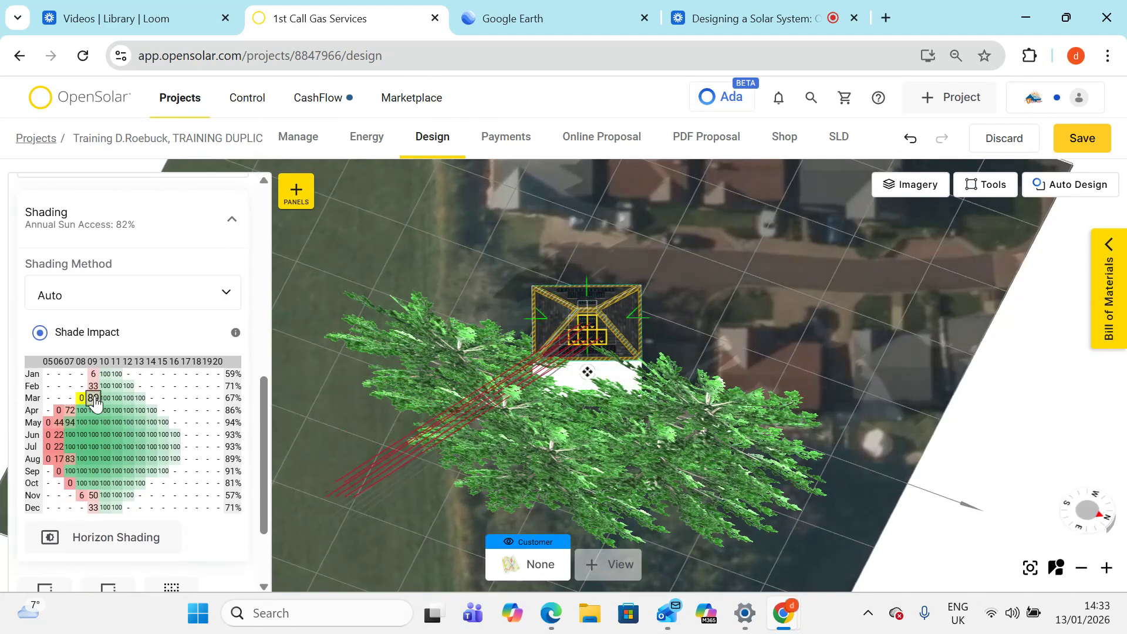
{"action": "left_click", "coordinate": [94, 399]}
{"action": "left_click", "coordinate": [106, 399]}
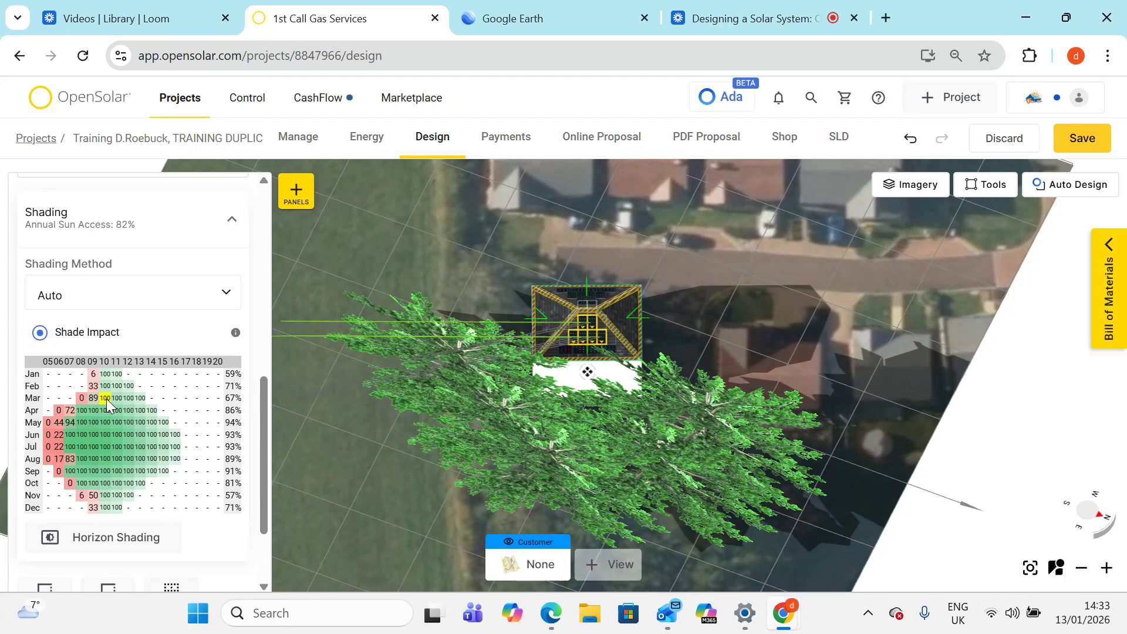
{"action": "left_click", "coordinate": [128, 400]}
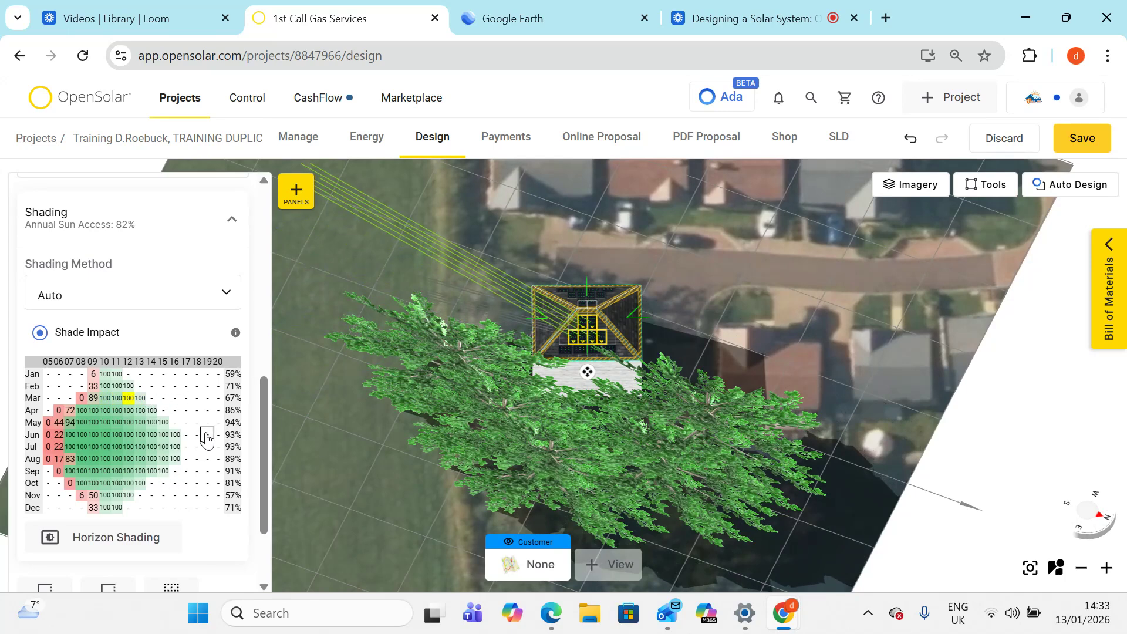
{"action": "left_click", "coordinate": [70, 423]}
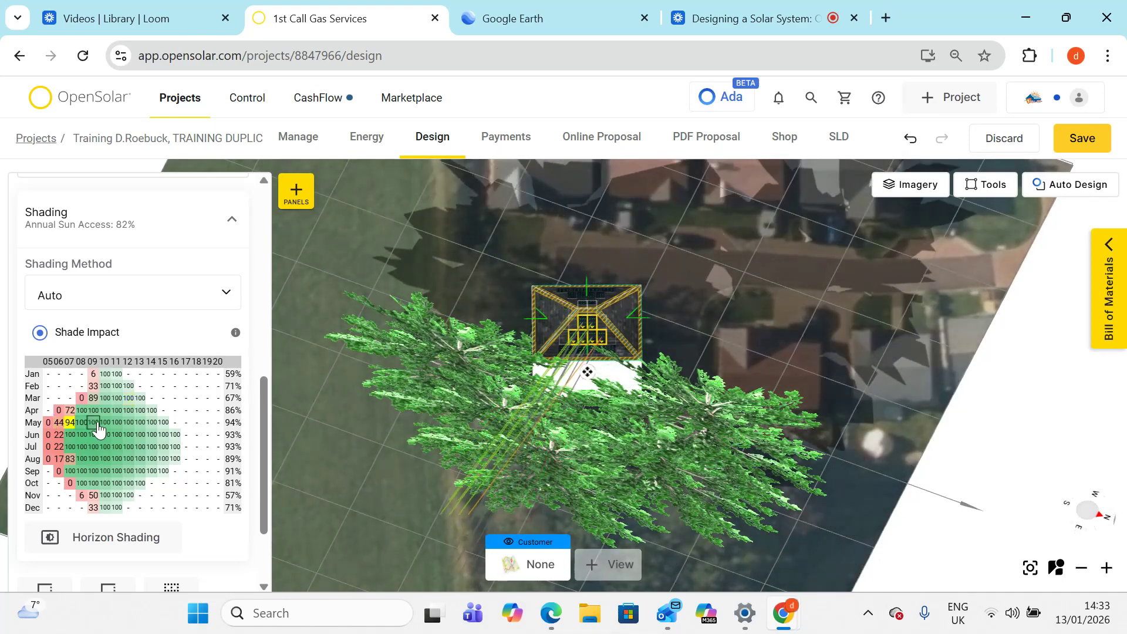
{"action": "left_click", "coordinate": [117, 422]}
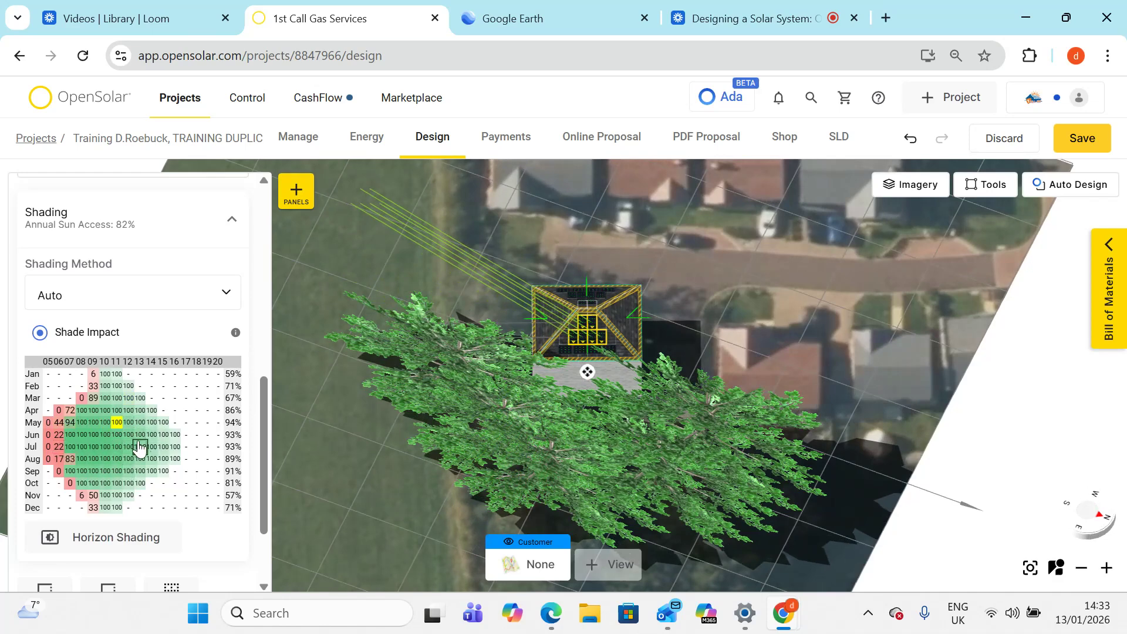
{"action": "left_click", "coordinate": [71, 447]}
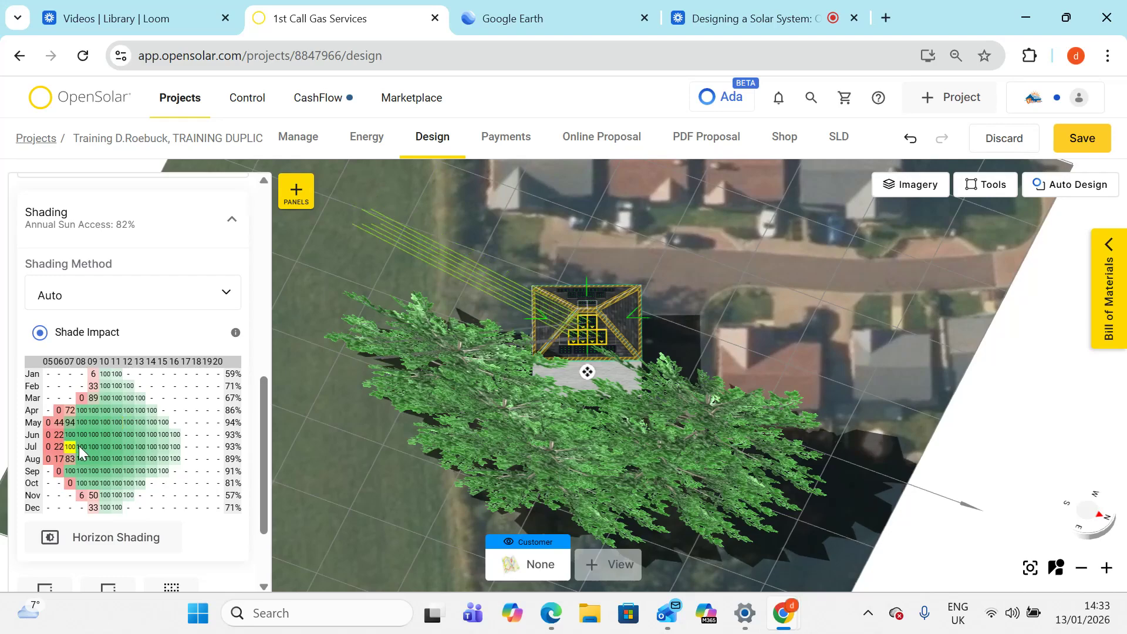
{"action": "left_click", "coordinate": [163, 448]}
{"action": "mouse_move", "coordinate": [368, 283]}
{"action": "right_mouse_down"}
{"action": "mouse_move", "coordinate": [405, 324]}
{"action": "mouse_move", "coordinate": [589, 364]}
{"action": "mouse_move", "coordinate": [794, 276]}
{"action": "mouse_move", "coordinate": [814, 252]}
{"action": "mouse_move", "coordinate": [934, 302]}
{"action": "mouse_move", "coordinate": [973, 220]}
{"action": "right_mouse_up"}
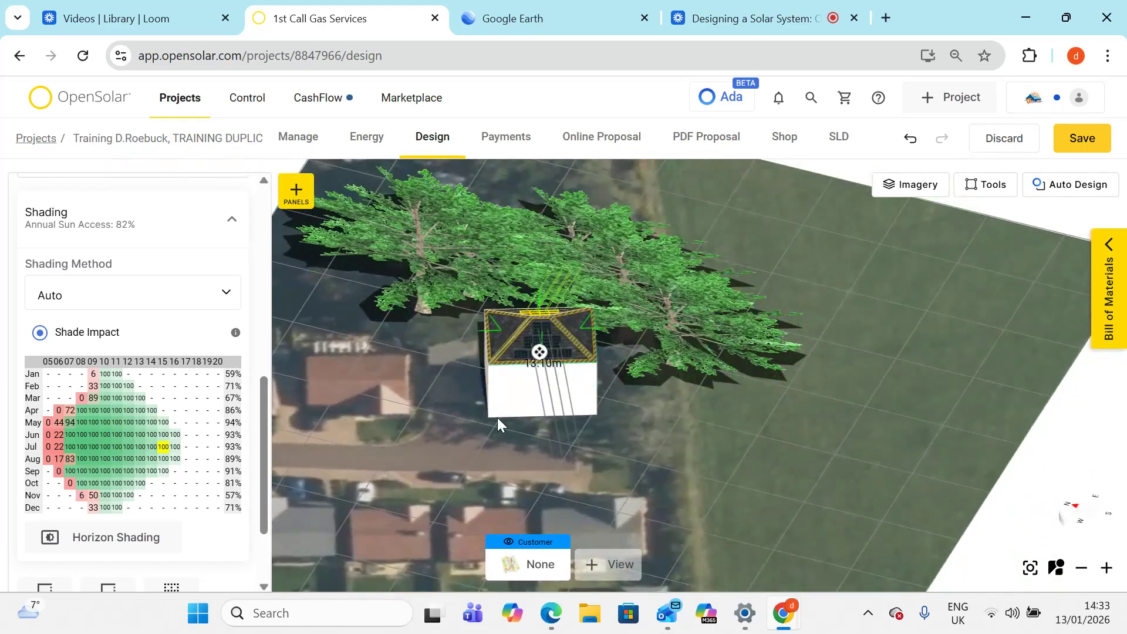
- Select Panel Group 3 on the opposite roof face and inspect its shading shade impact table
{"action": "left_click", "coordinate": [498, 418]}
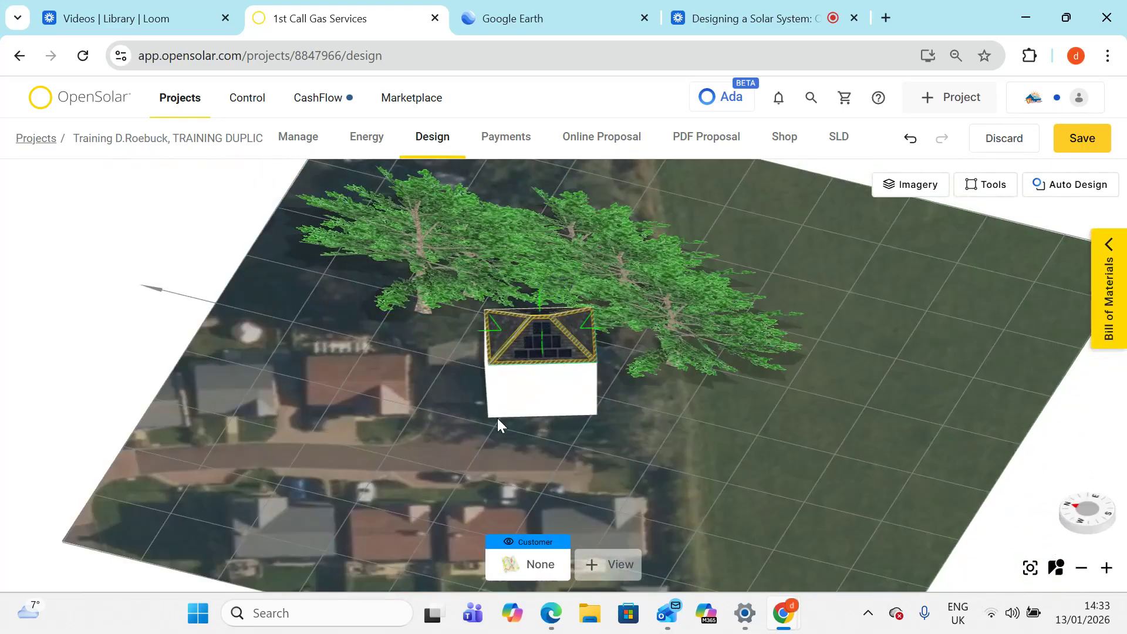
{"action": "left_click", "coordinate": [530, 342]}
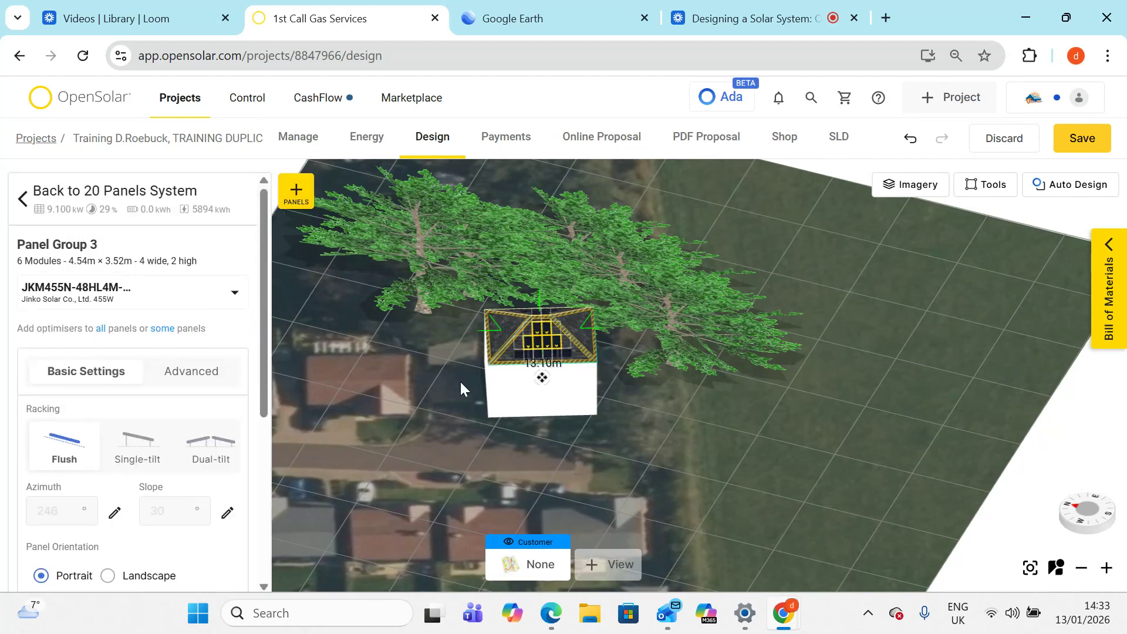
{"action": "scroll", "coordinate": [161, 416], "scroll_direction": "down", "scroll_amount": 5}
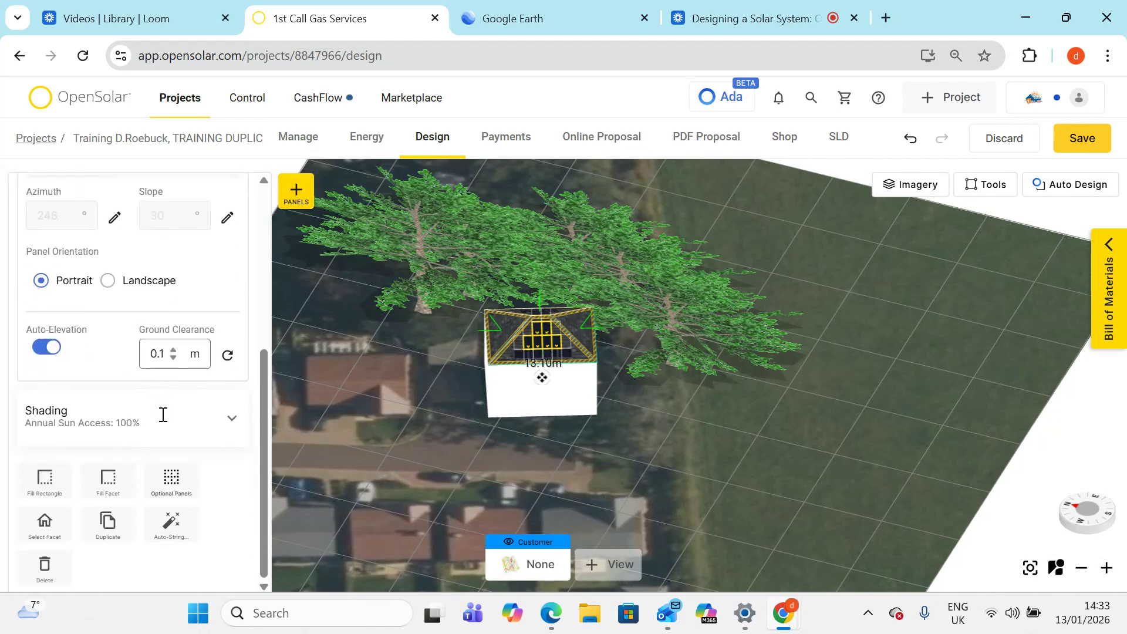
{"action": "left_click", "coordinate": [174, 422]}
{"action": "scroll", "coordinate": [180, 423], "scroll_direction": "down", "scroll_amount": 4}
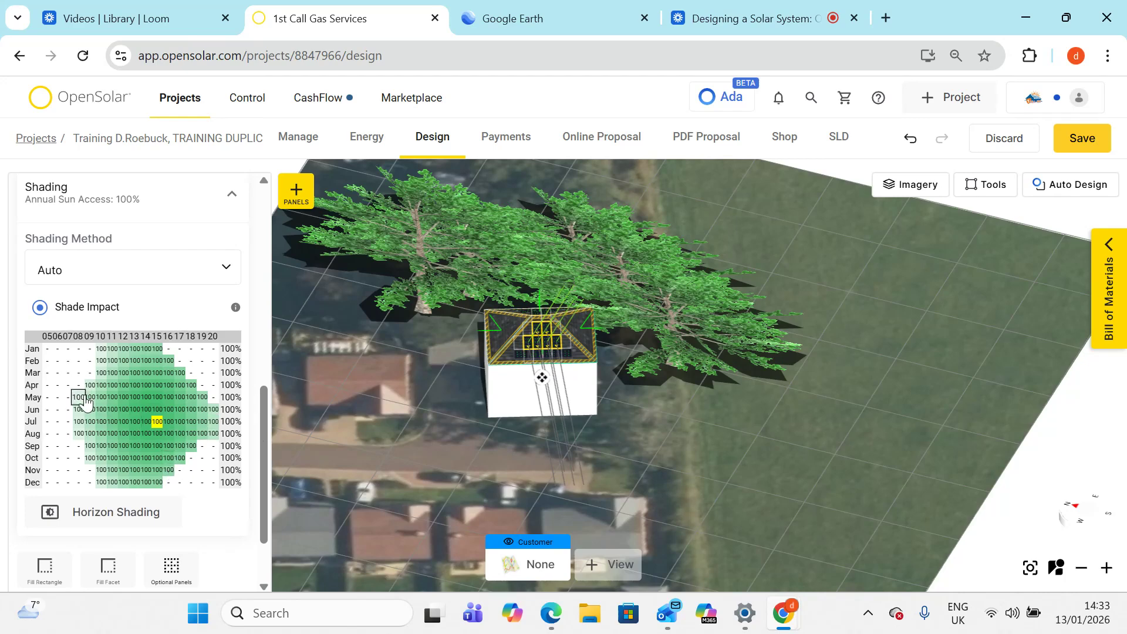
{"action": "left_click", "coordinate": [110, 399]}
{"action": "left_click", "coordinate": [123, 398]}
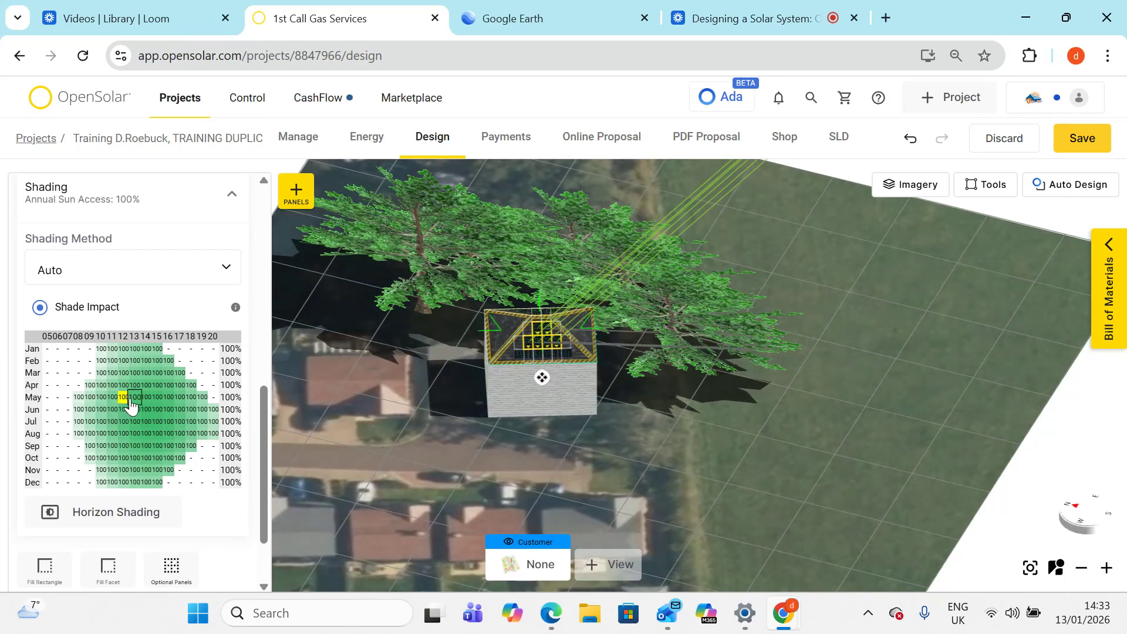
{"action": "left_click", "coordinate": [185, 398]}
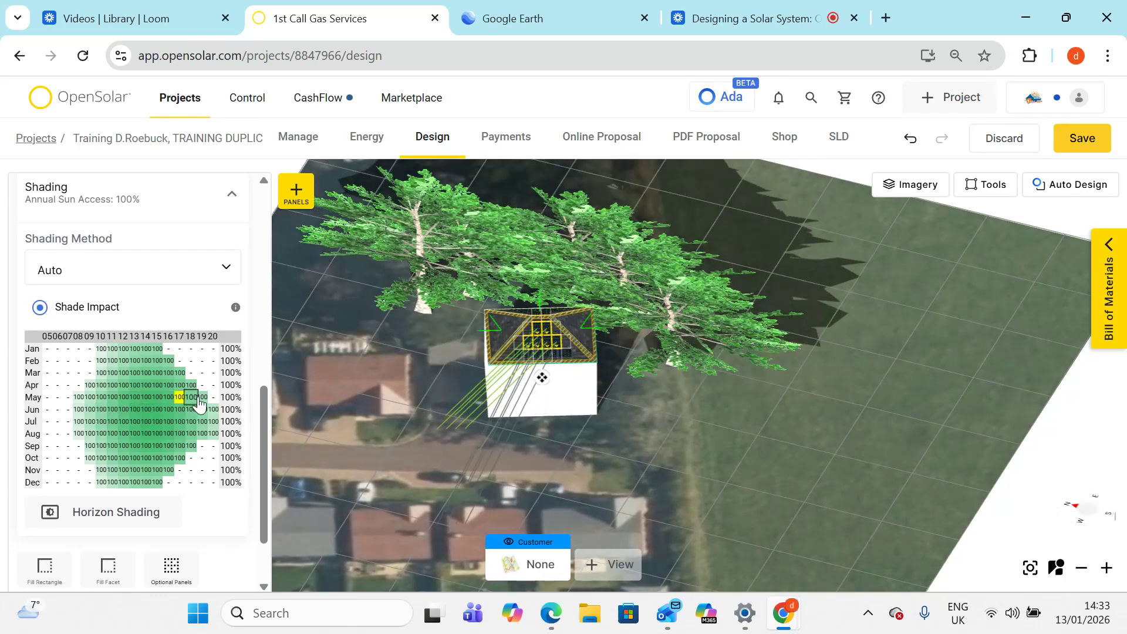
{"action": "left_click", "coordinate": [192, 398]}
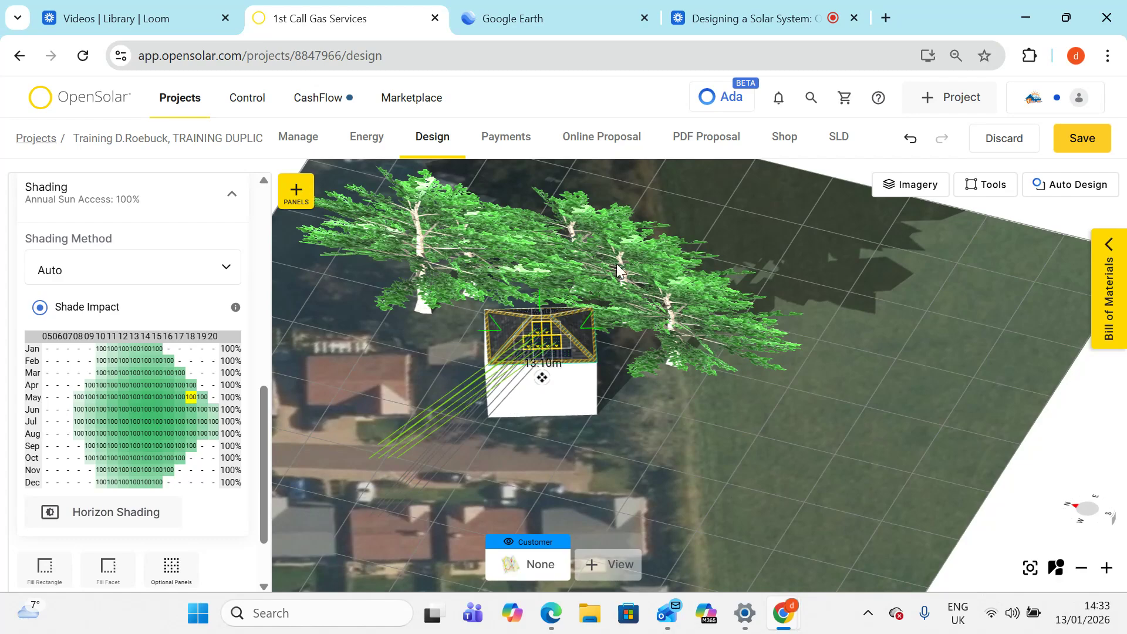
{"action": "right_click_drag", "start_coordinate": [411, 328], "coordinate": [405, 489]}
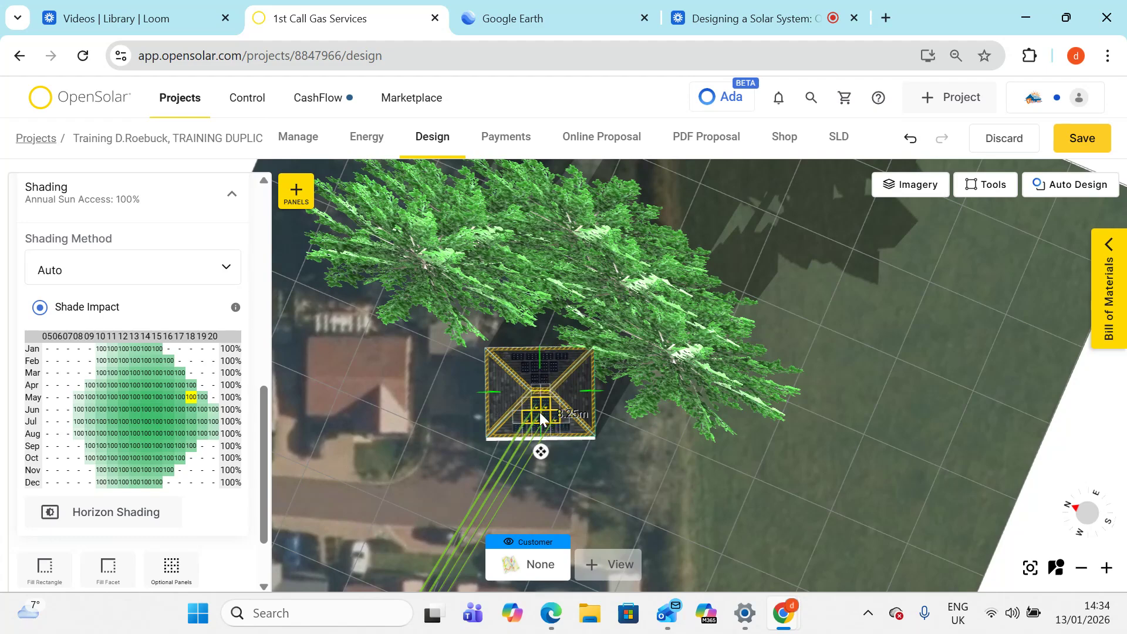
{"action": "scroll", "coordinate": [540, 420], "scroll_direction": "up", "scroll_amount": 3}
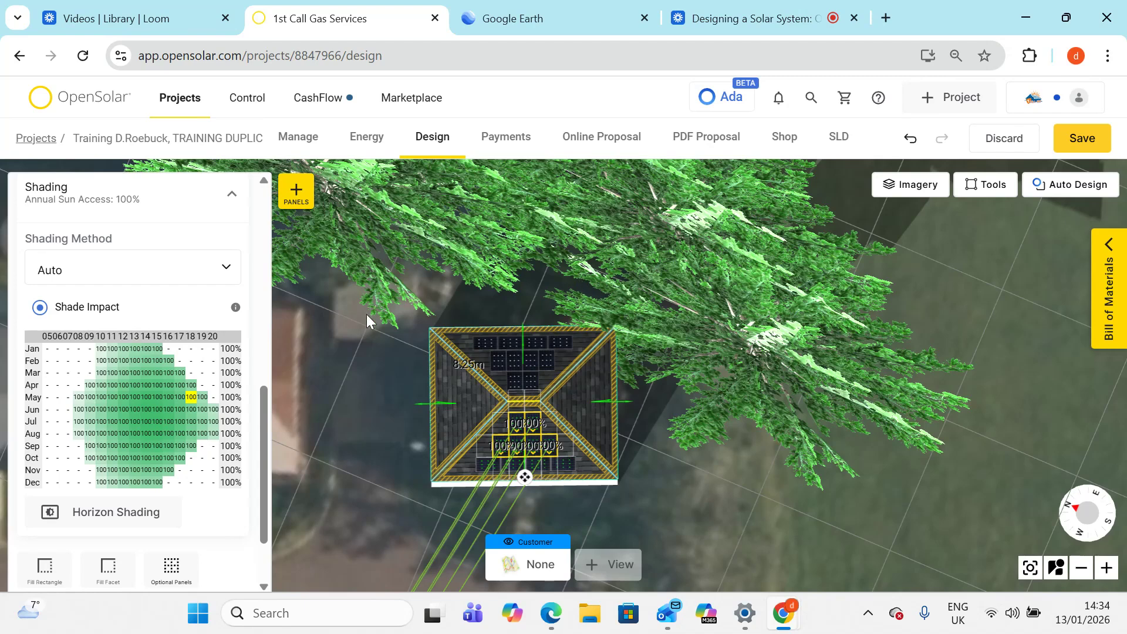
{"action": "scroll", "coordinate": [184, 244], "scroll_direction": "up", "scroll_amount": 9}
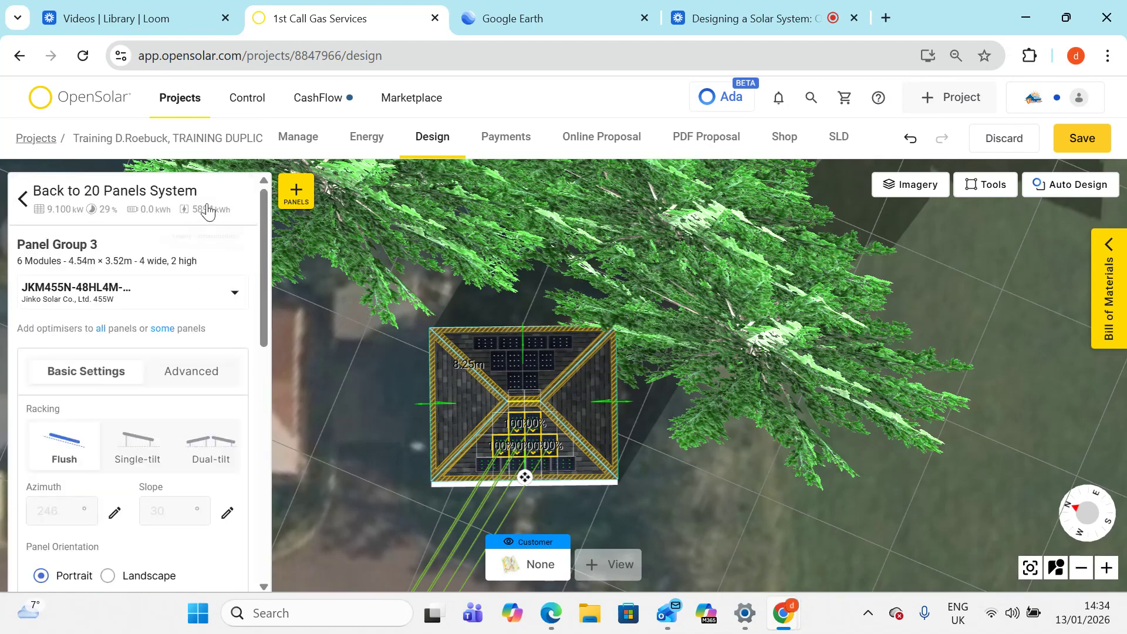